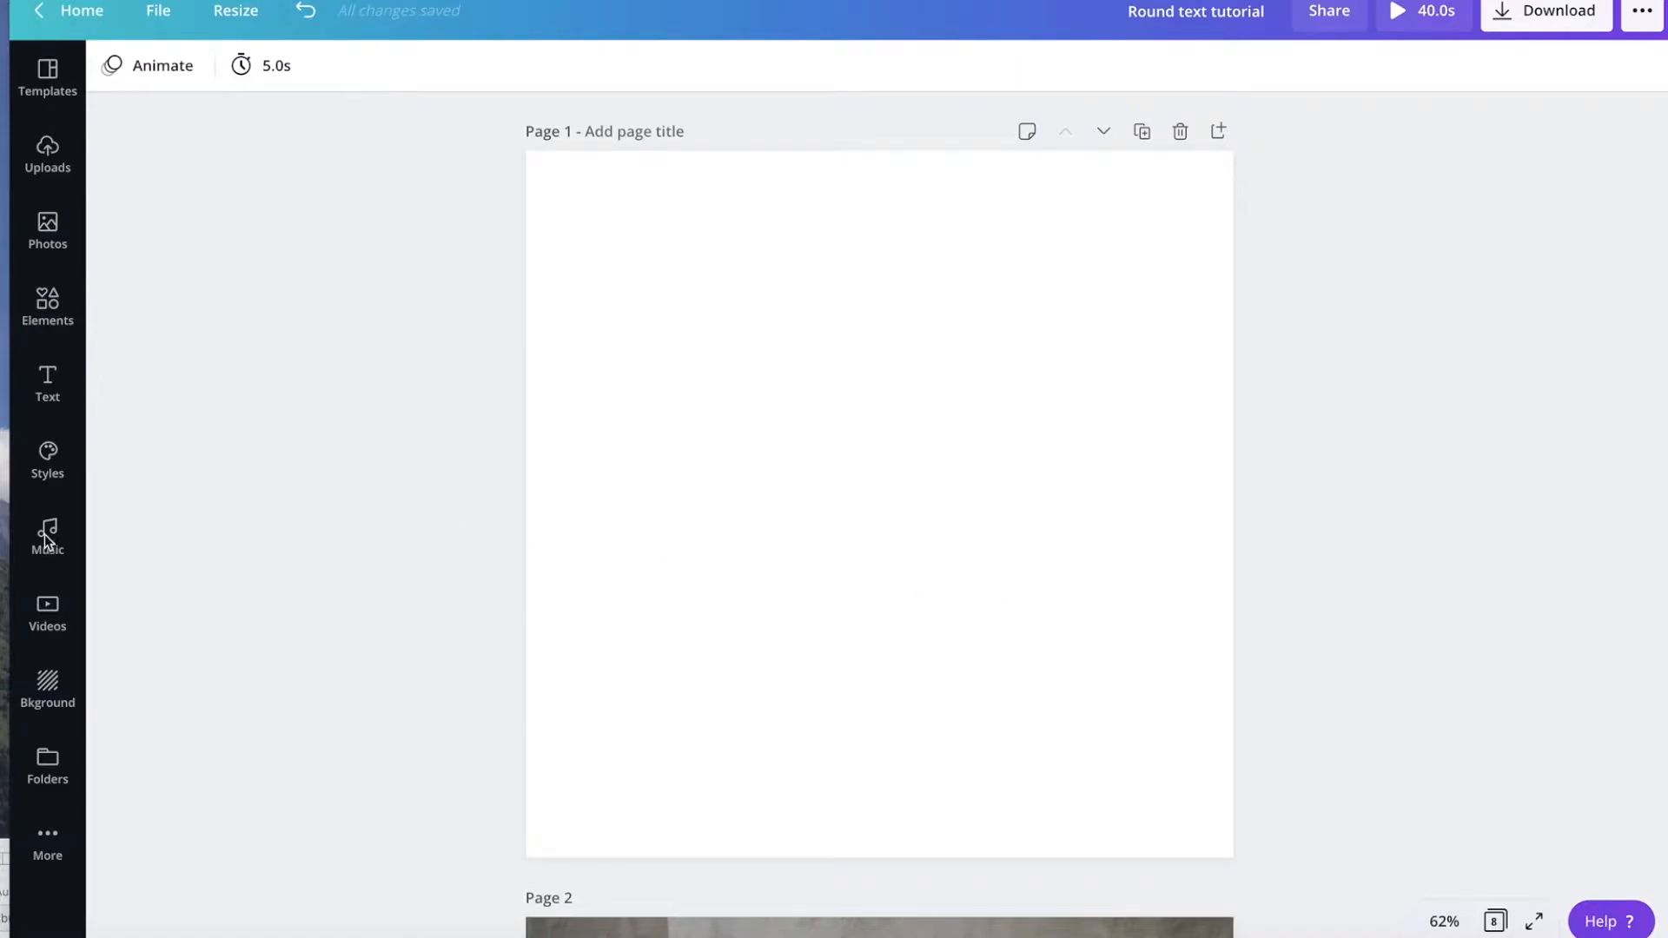
Add a heading to page 1 reading "How to create a curved line".
{"action": "left_click", "coordinate": [46, 389]}
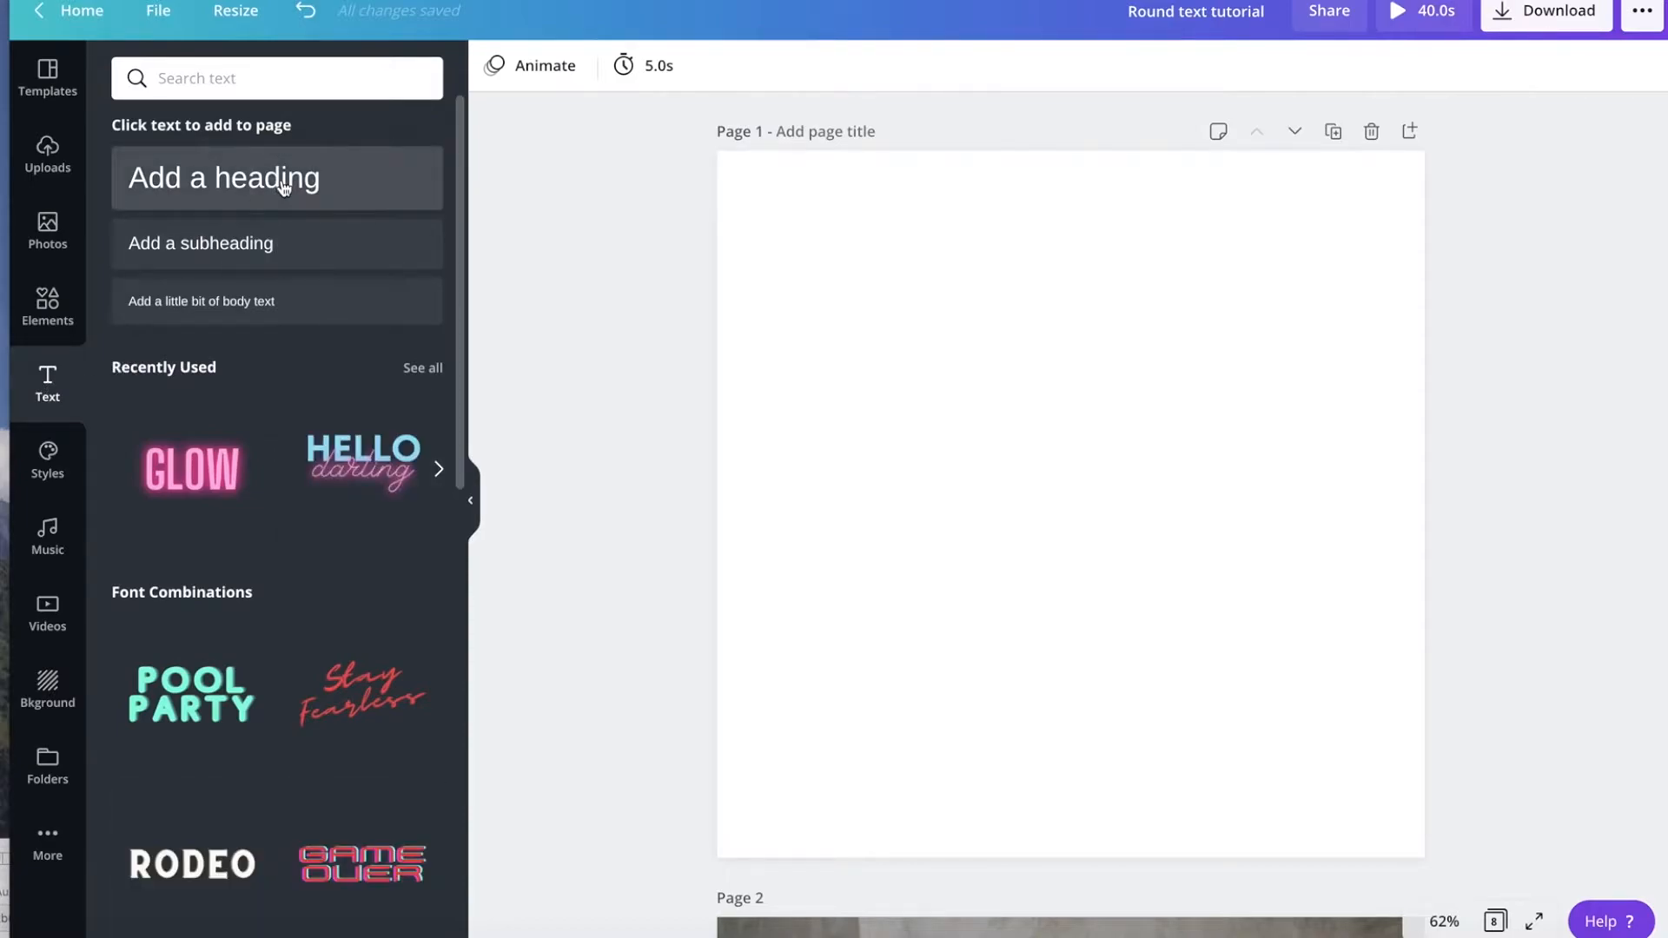
{"action": "left_click", "coordinate": [285, 187]}
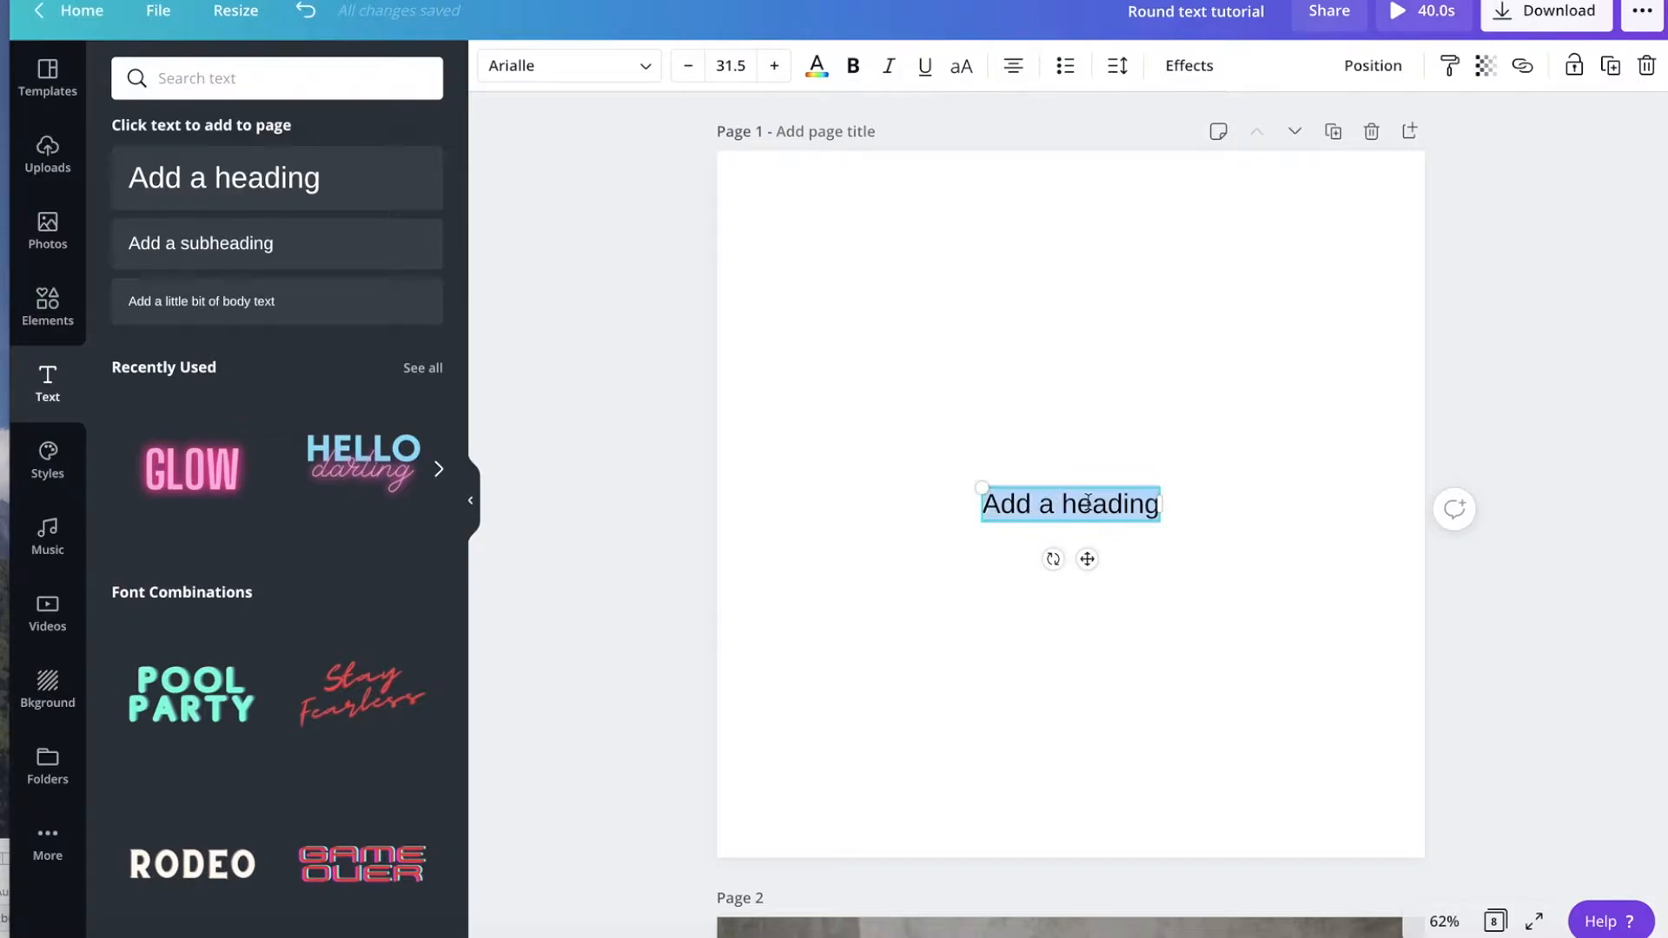
{"action": "type", "text": "How to"}
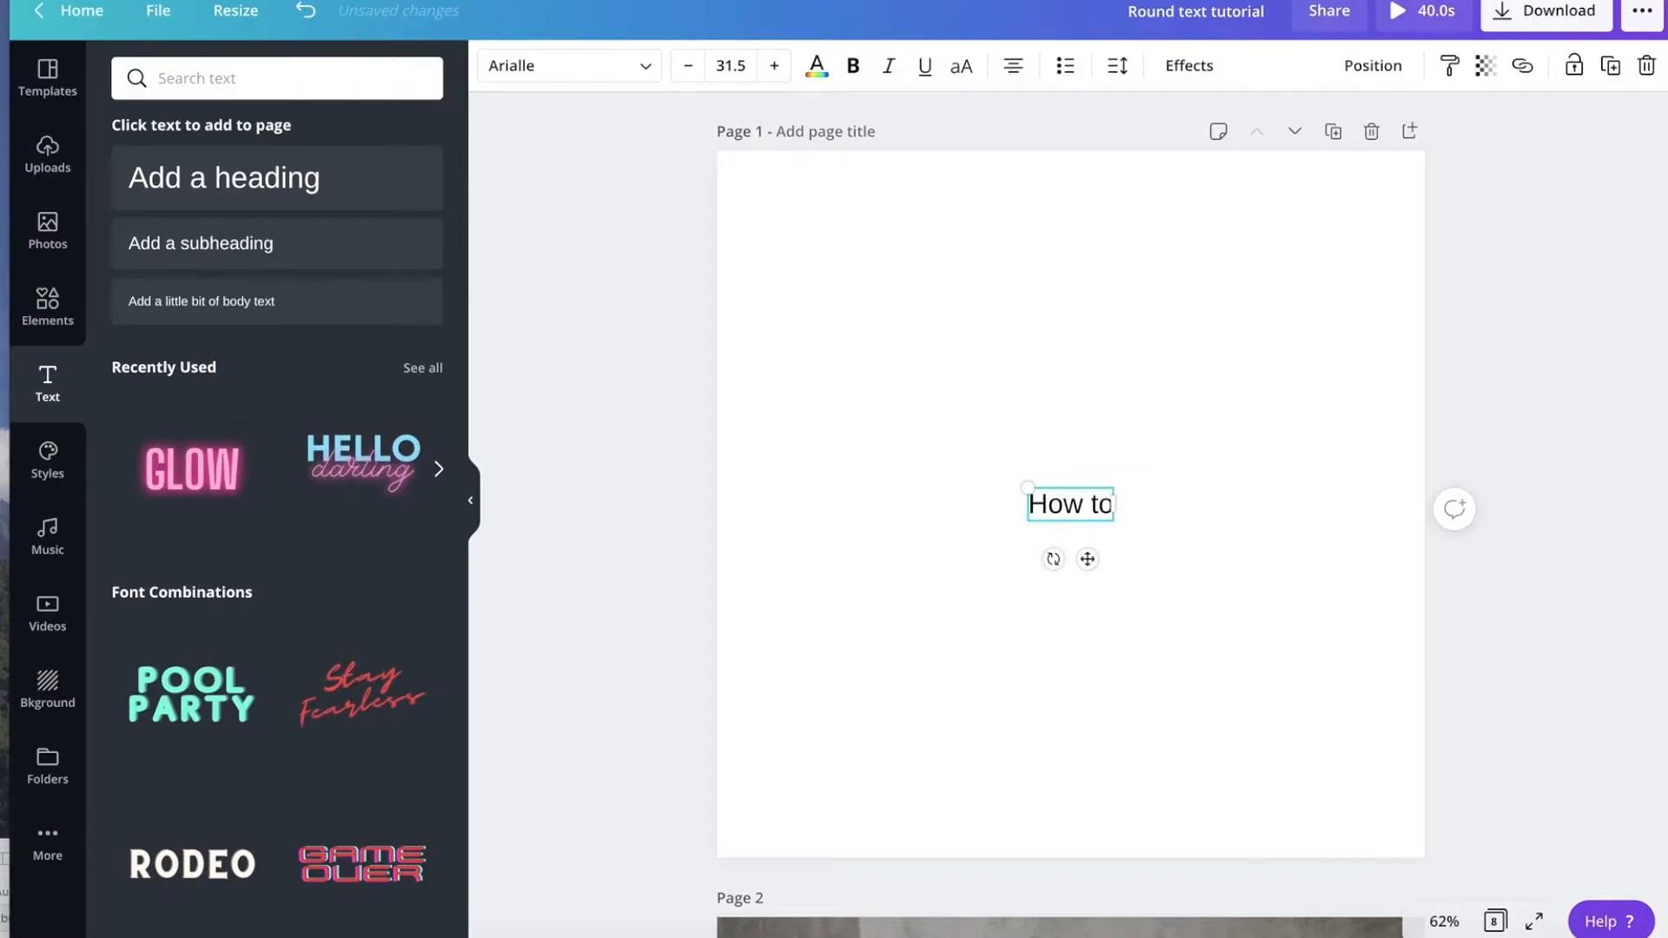
{"action": "type", "text": " create a"}
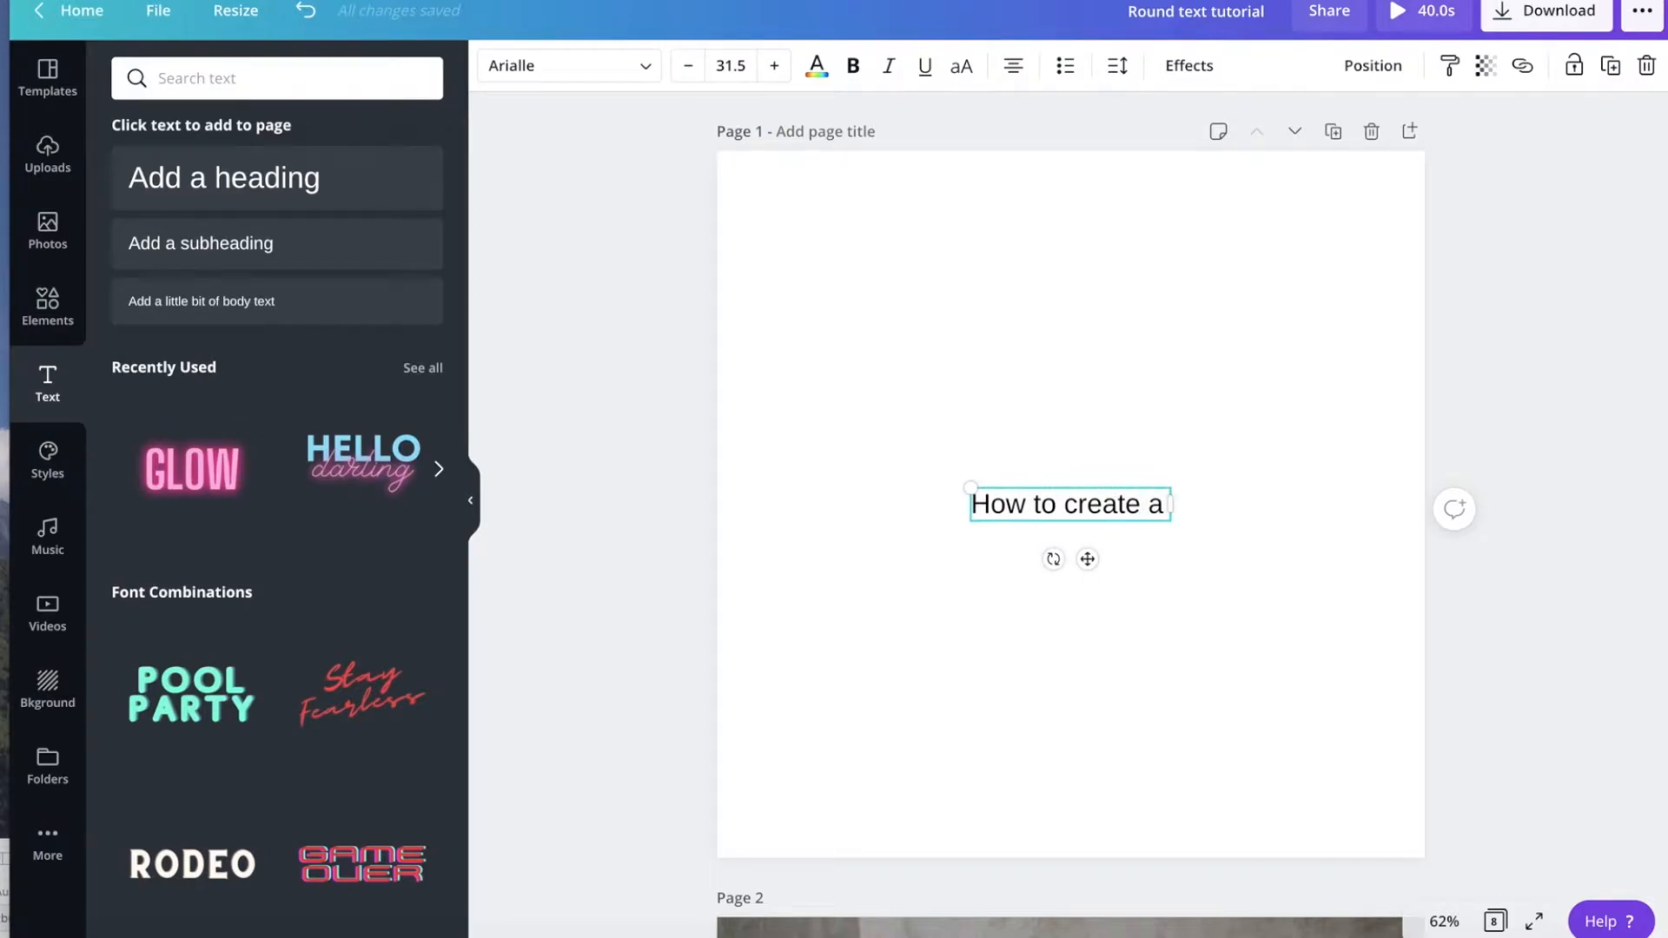
{"action": "type", "text": " curved line"}
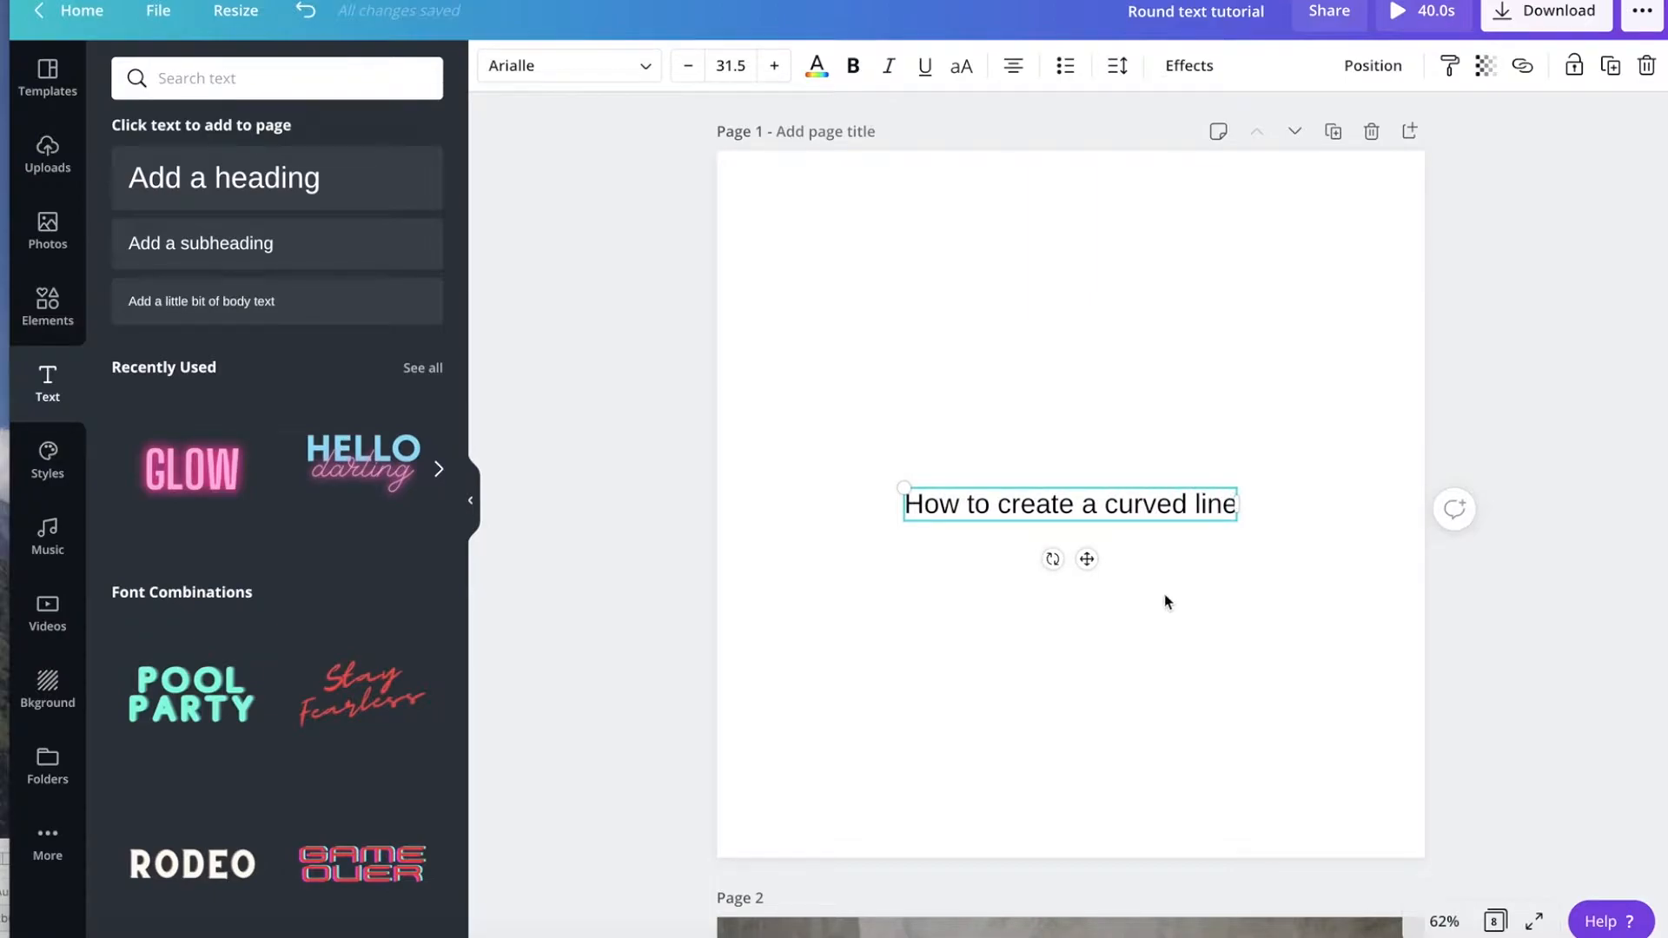
Apply the Curve effect to the heading and set its curve to 41.
{"action": "left_click", "coordinate": [1183, 601]}
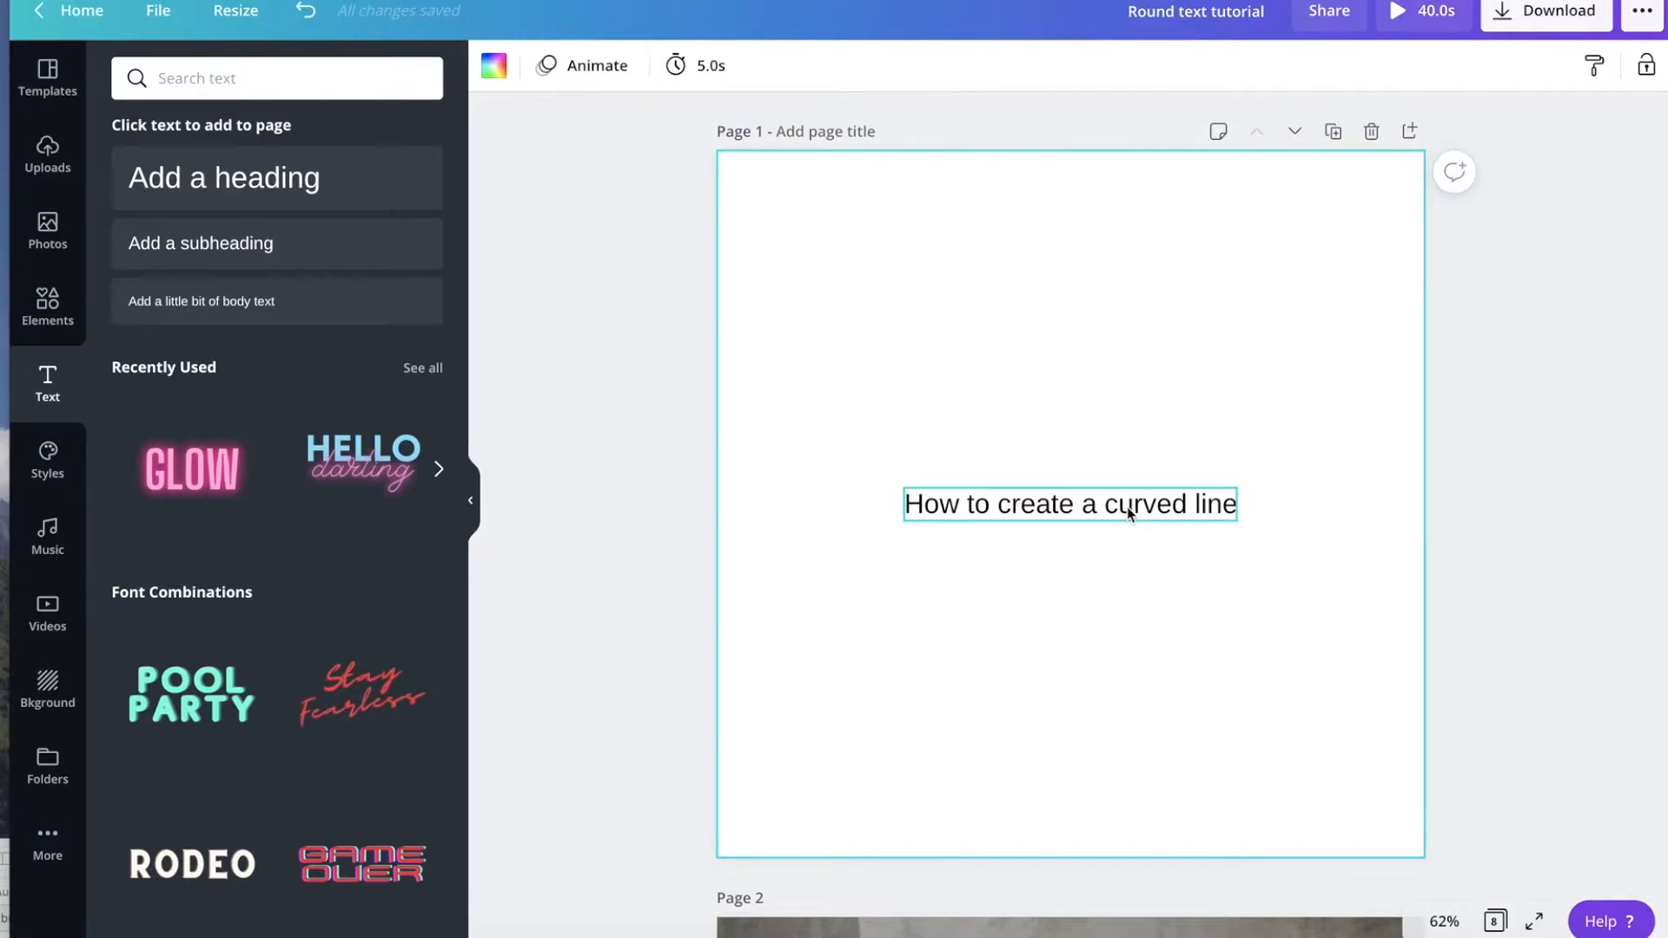
{"action": "left_click", "coordinate": [1074, 507]}
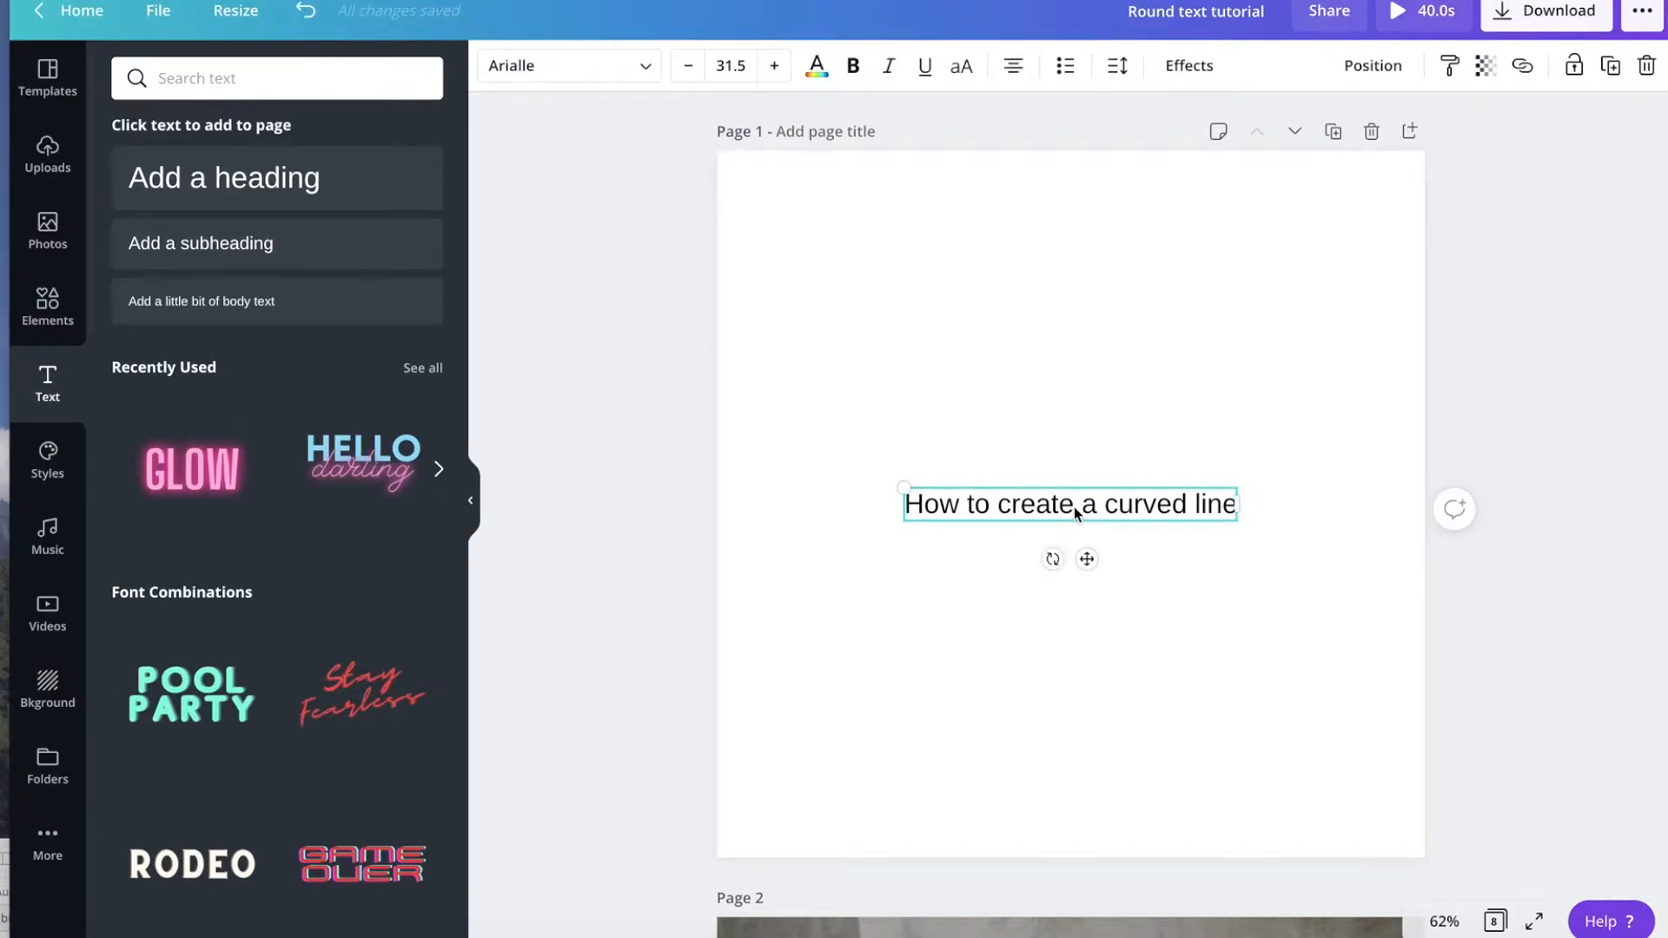
{"action": "left_click", "coordinate": [1202, 72]}
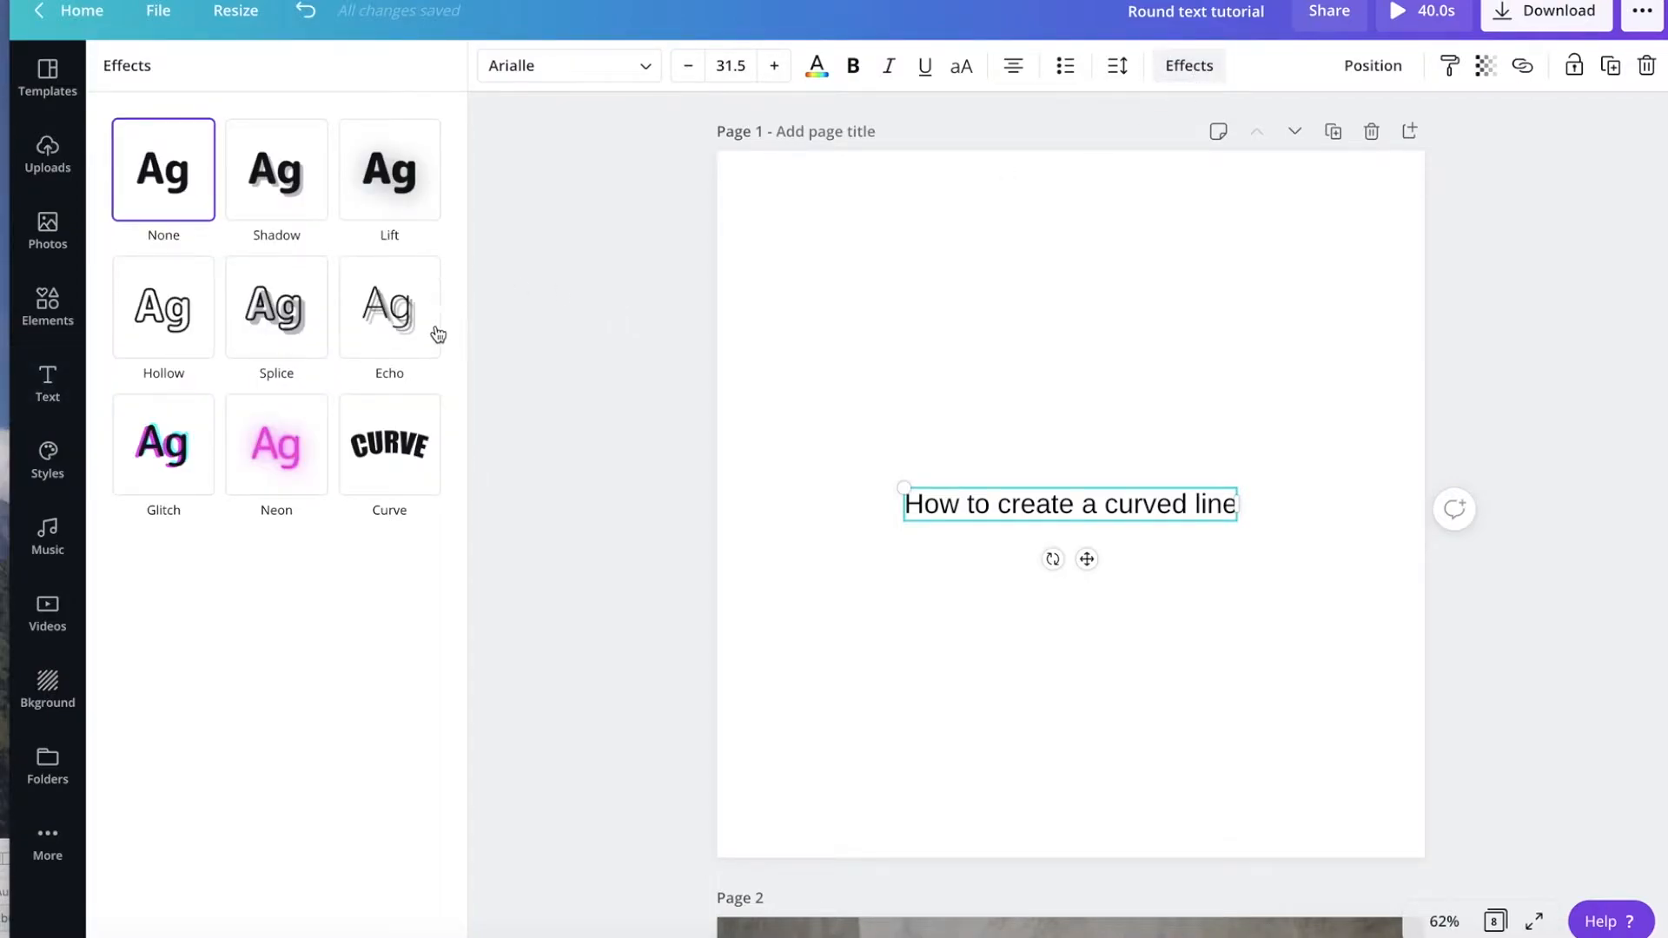
{"action": "left_click", "coordinate": [392, 460]}
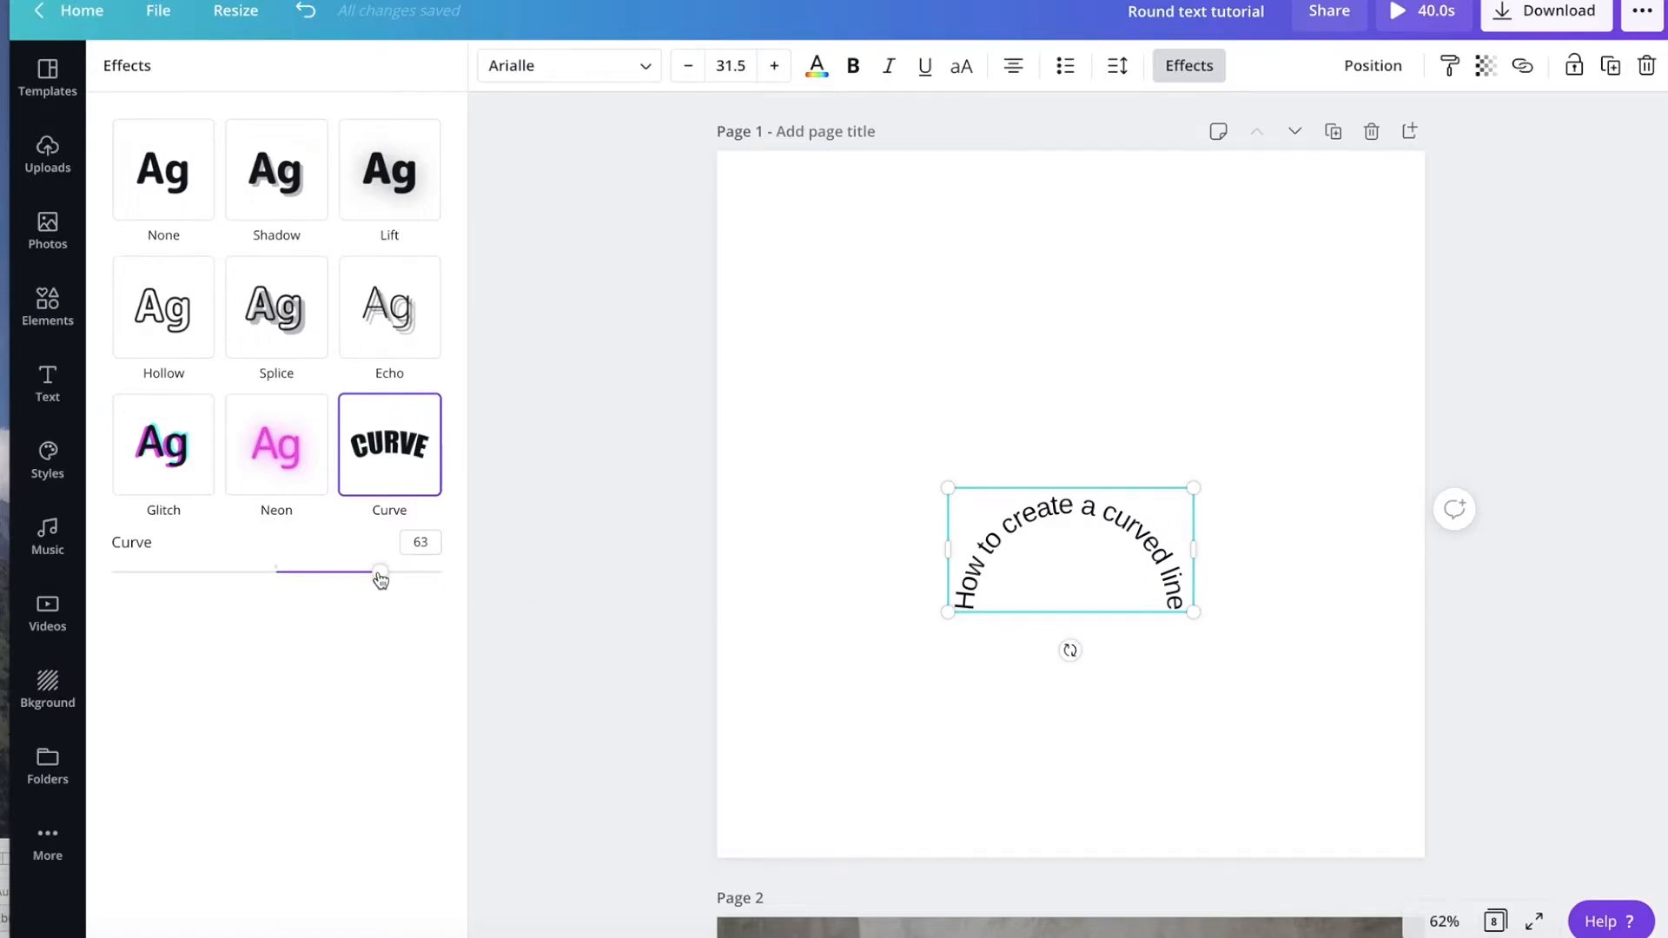
{"action": "left_click_drag", "start_coordinate": [382, 580], "coordinate": [344, 580]}
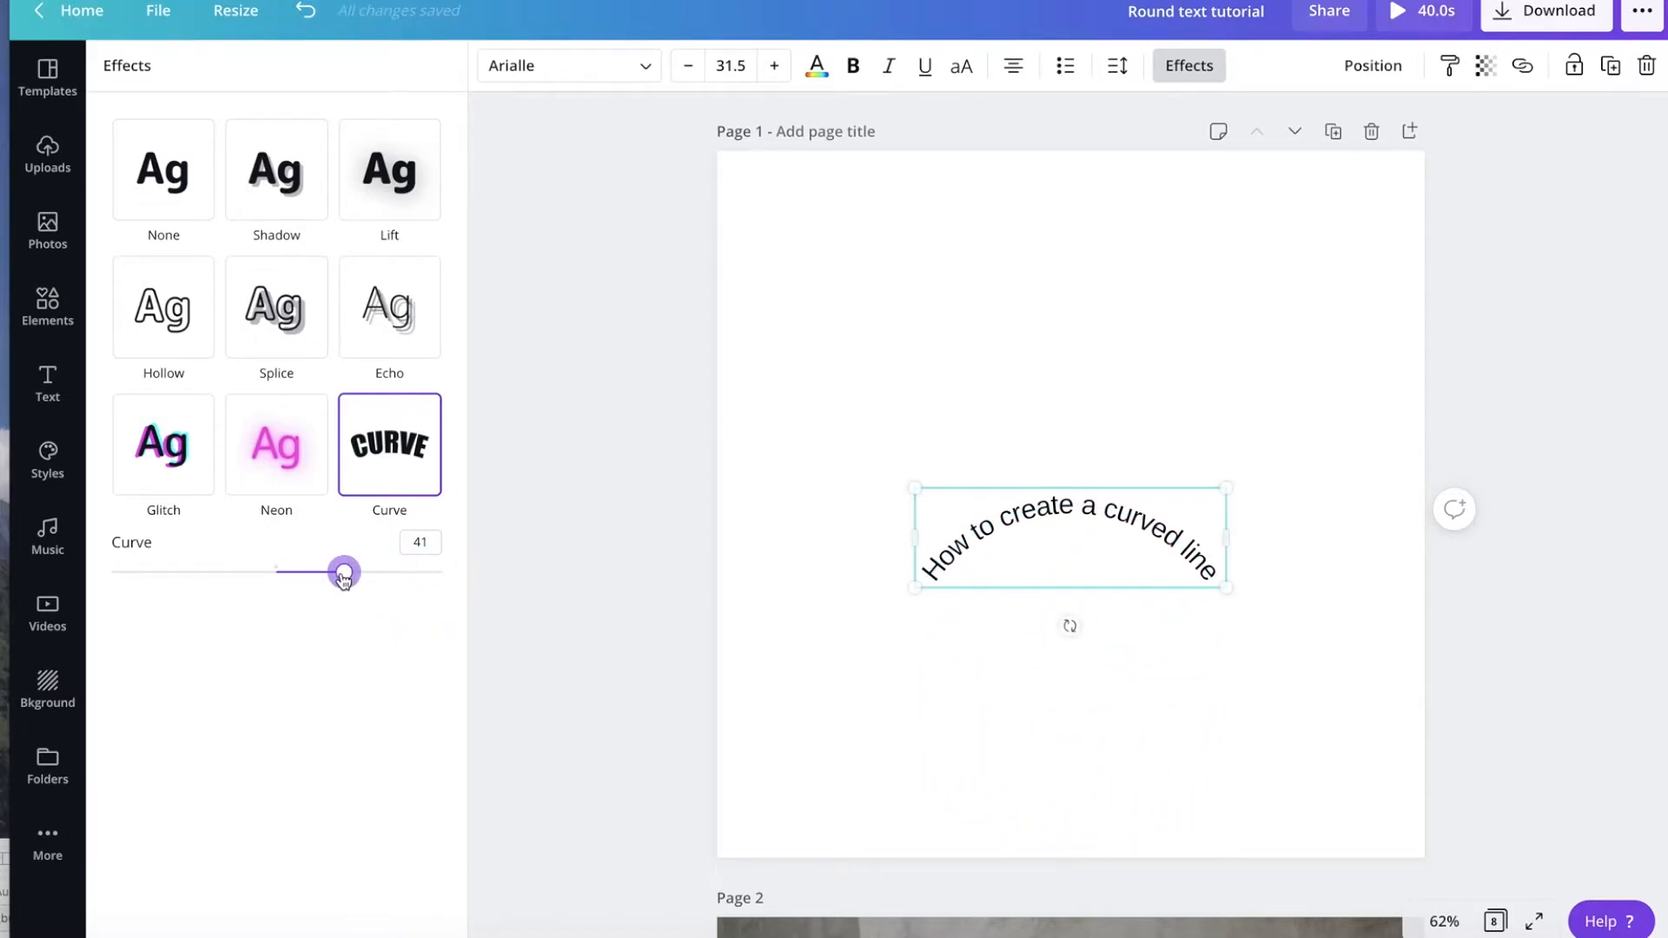
Move the curved heading up into the page's upper area.
{"action": "left_click", "coordinate": [953, 632]}
{"action": "left_click_drag", "start_coordinate": [1031, 511], "coordinate": [1034, 344]}
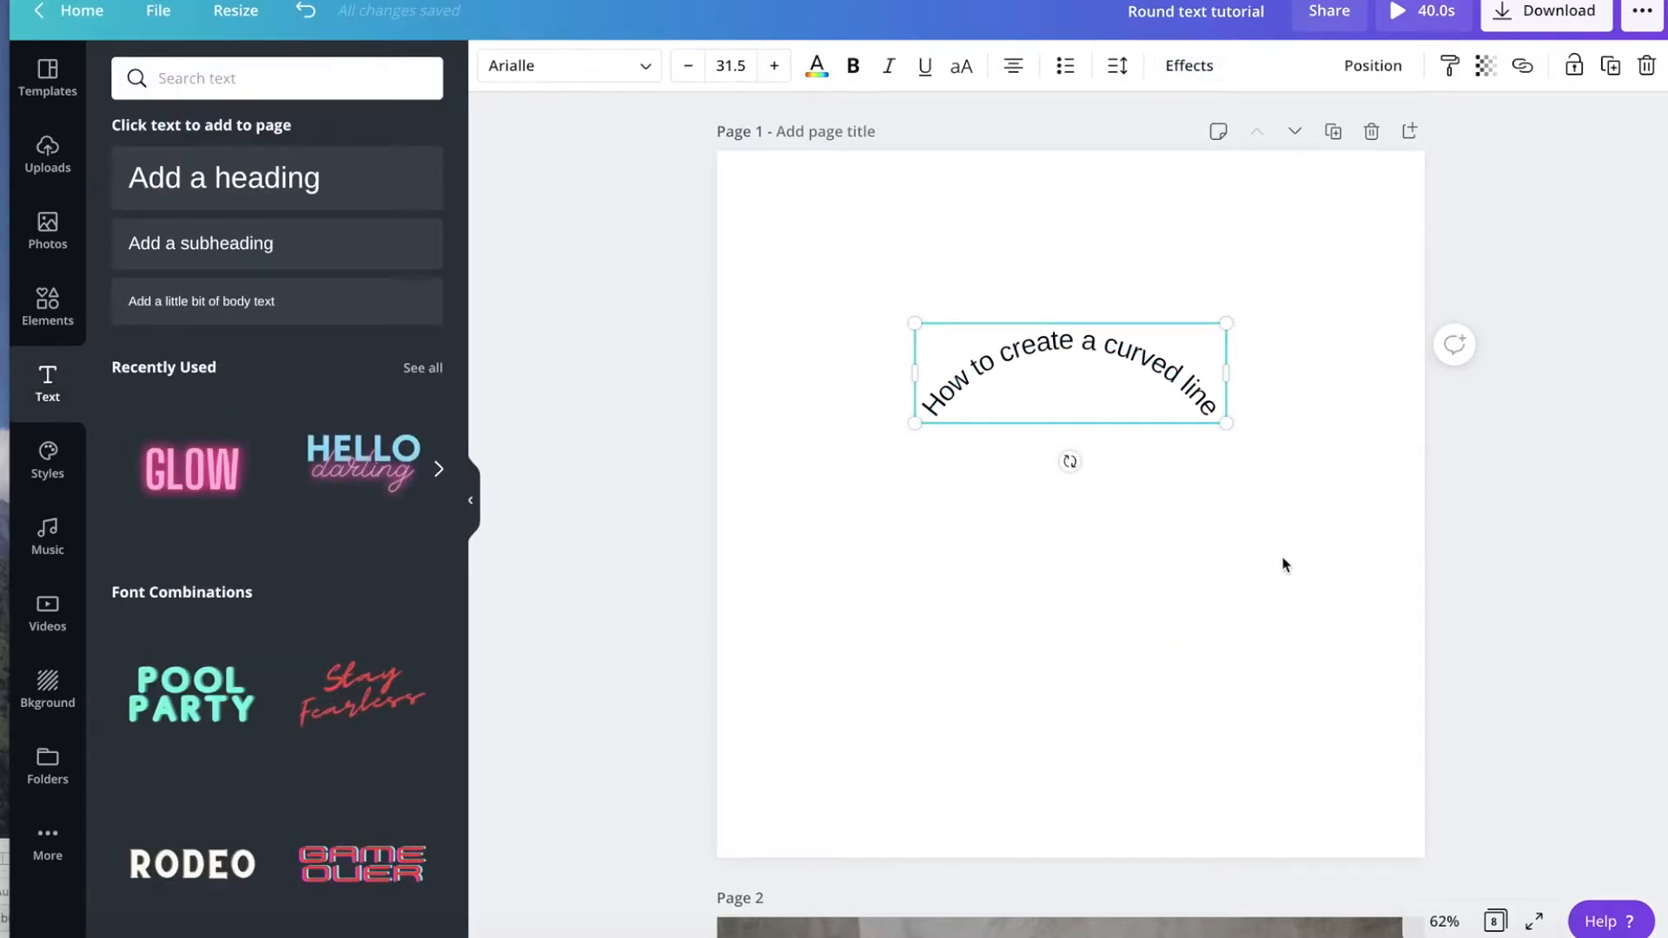
Apply the Curve effect to the "BEHIND THE SCENES SNEAK PEEK" text on page 2 with a curve of 35.
{"action": "scroll", "coordinate": [1282, 565], "scroll_direction": "down", "scroll_amount": 8}
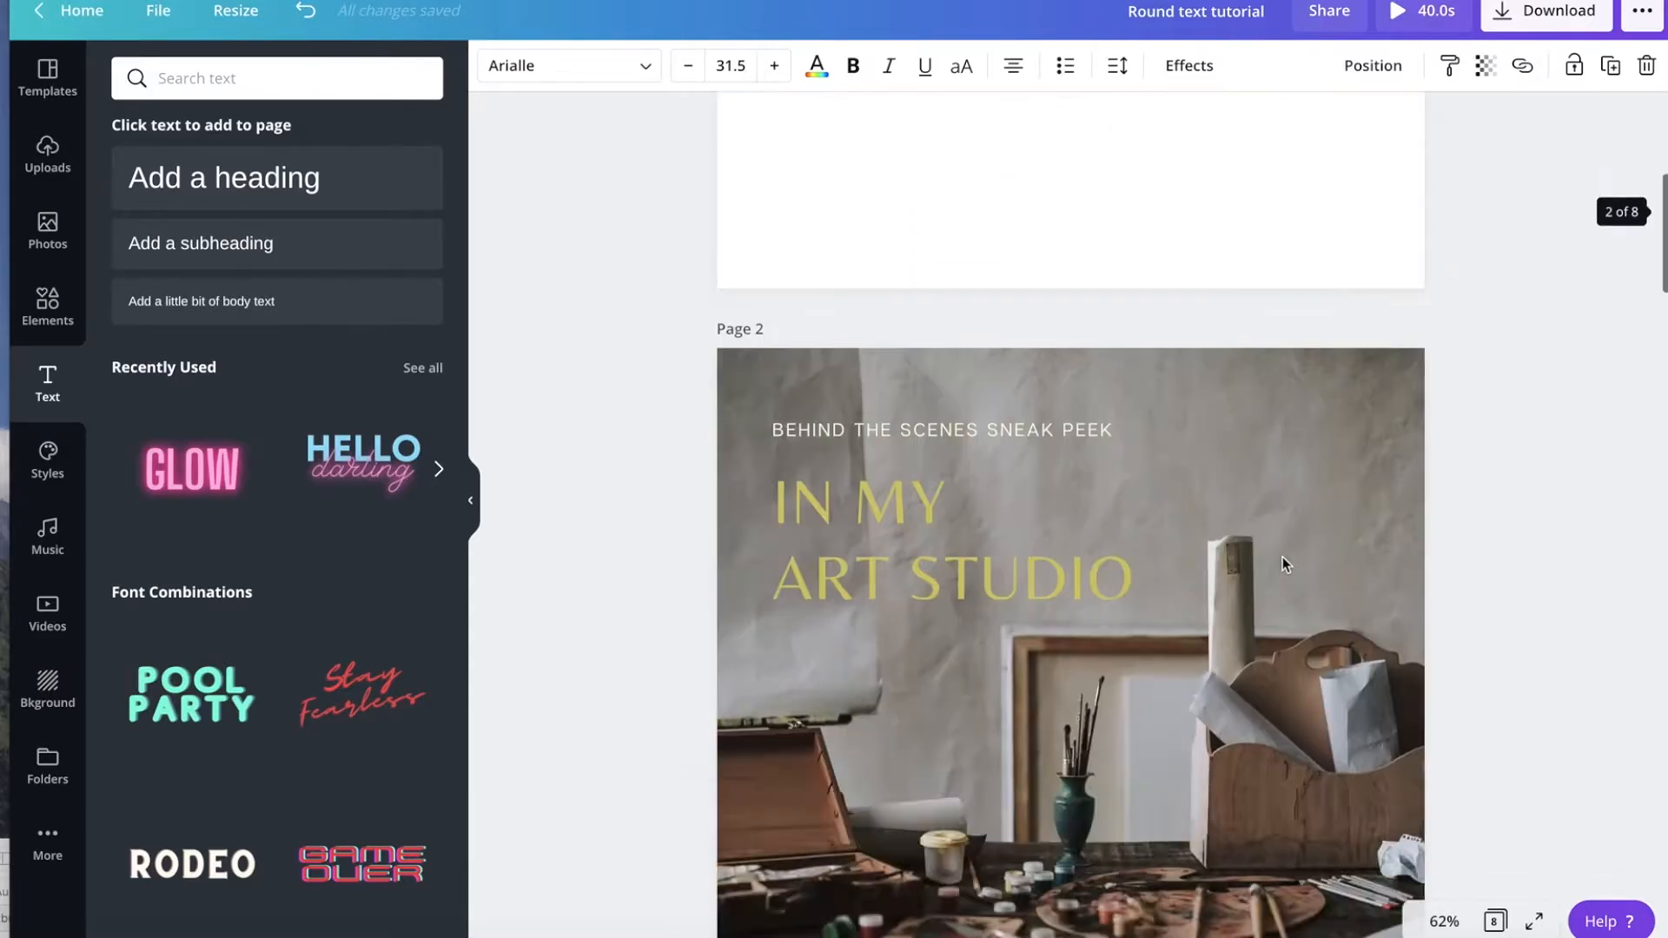
{"action": "scroll", "coordinate": [1283, 556], "scroll_direction": "down", "scroll_amount": 1}
{"action": "scroll", "coordinate": [1282, 556], "scroll_direction": "up", "scroll_amount": 1}
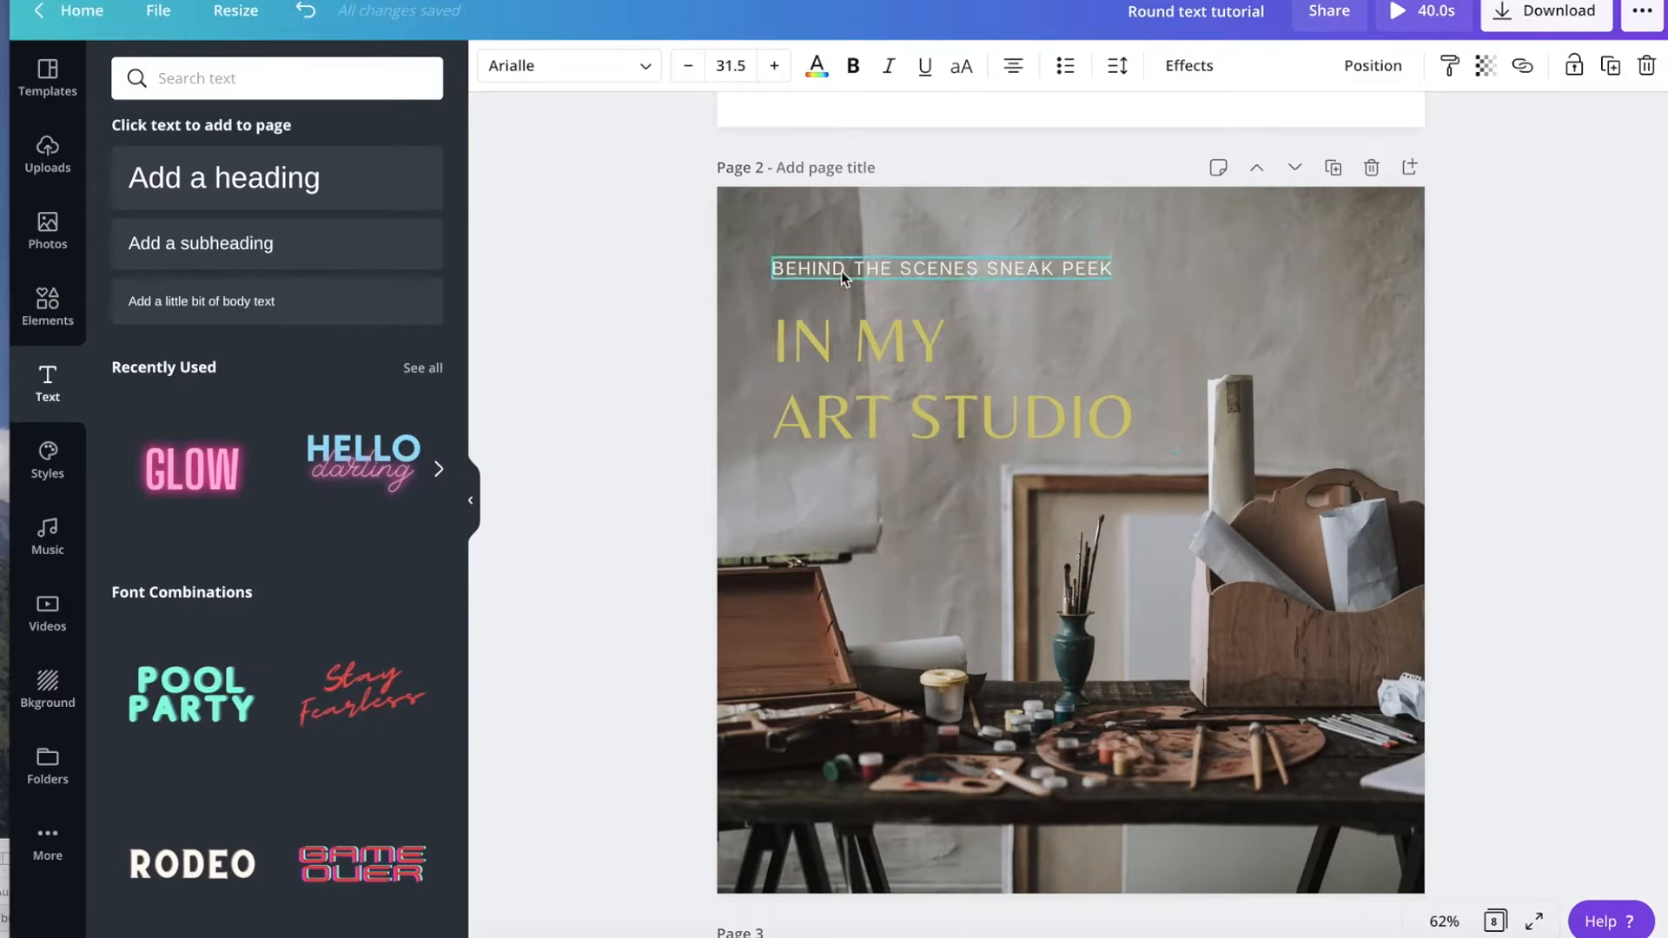
{"action": "left_click", "coordinate": [897, 273]}
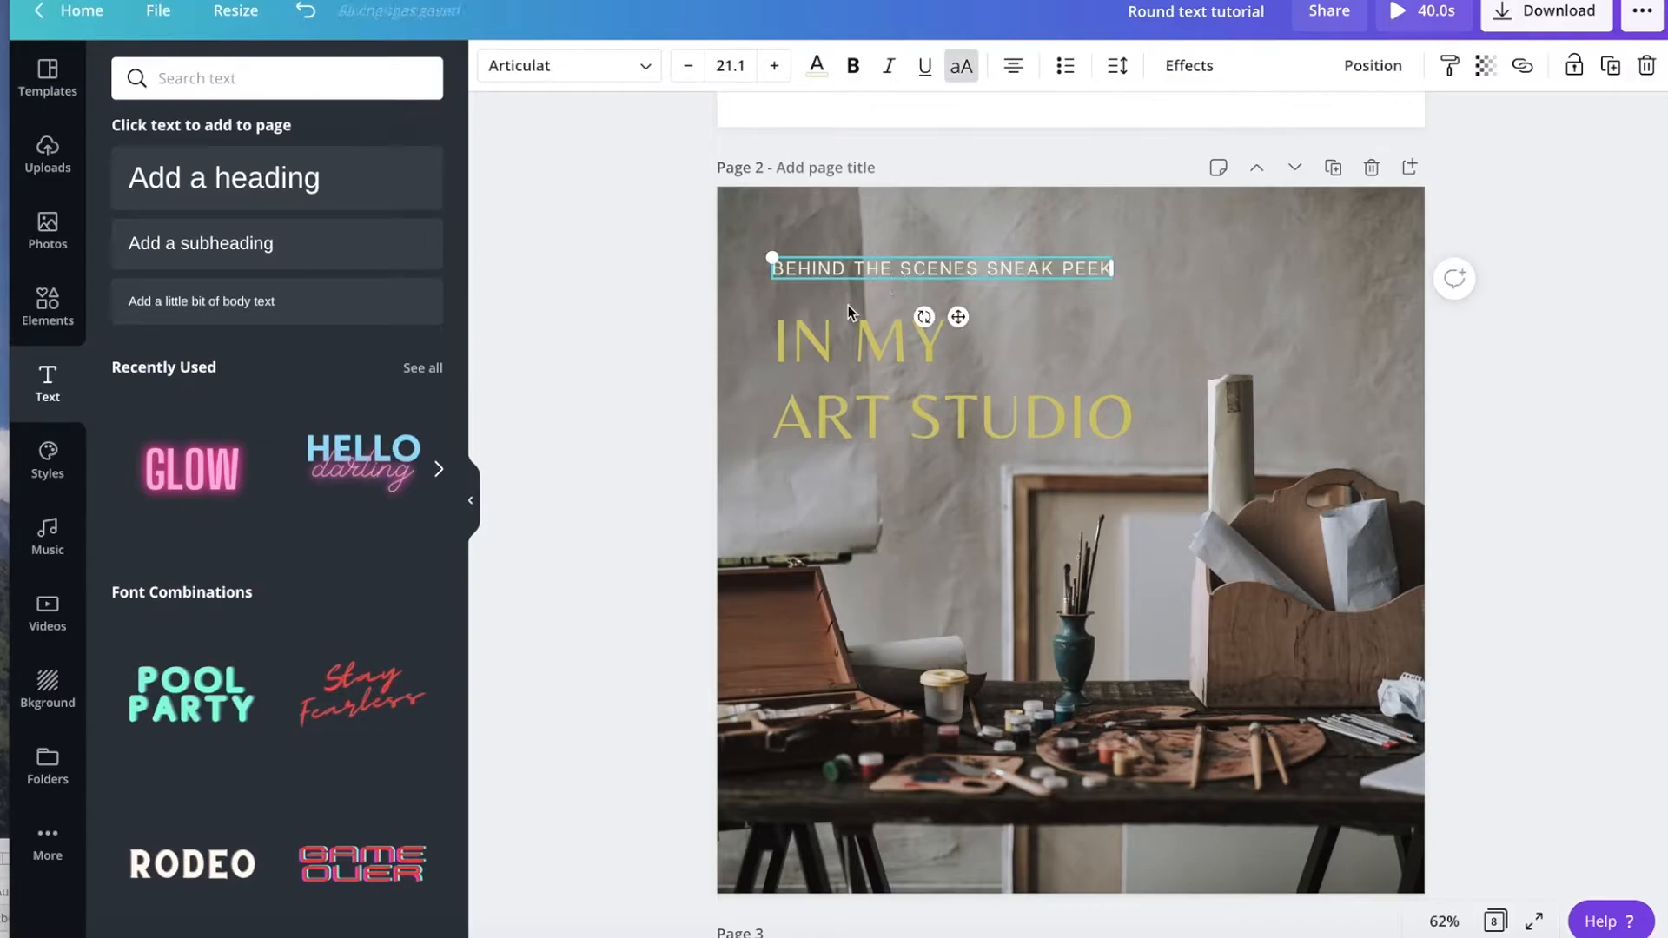
{"action": "left_click", "coordinate": [1187, 66]}
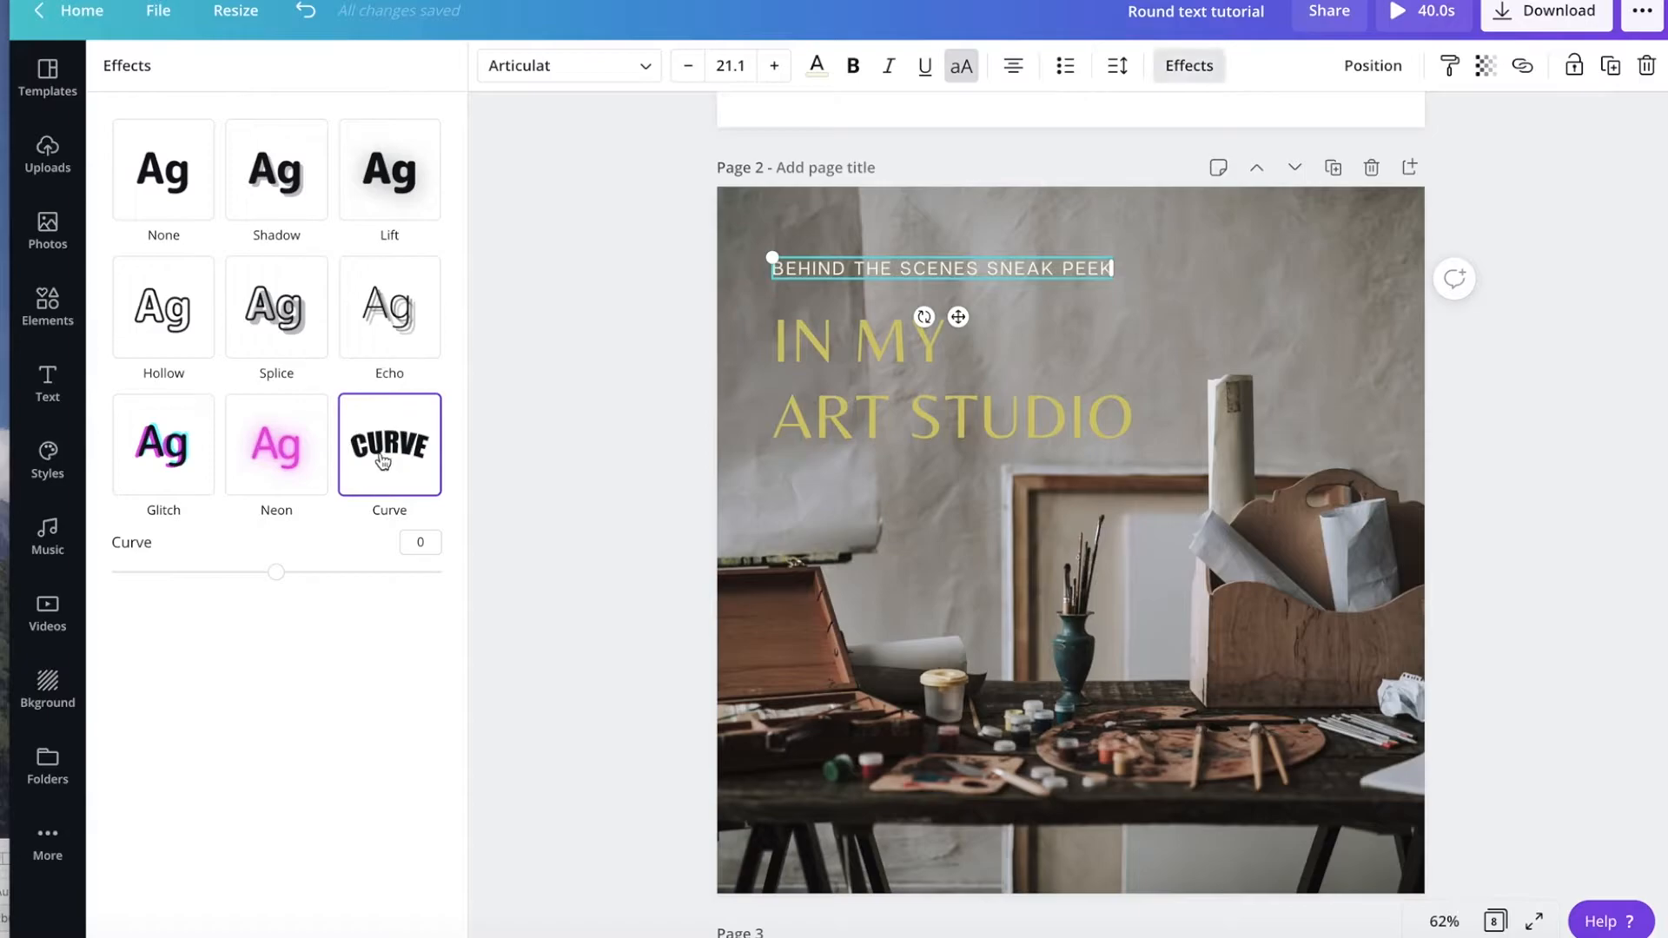
{"action": "left_click", "coordinate": [384, 461]}
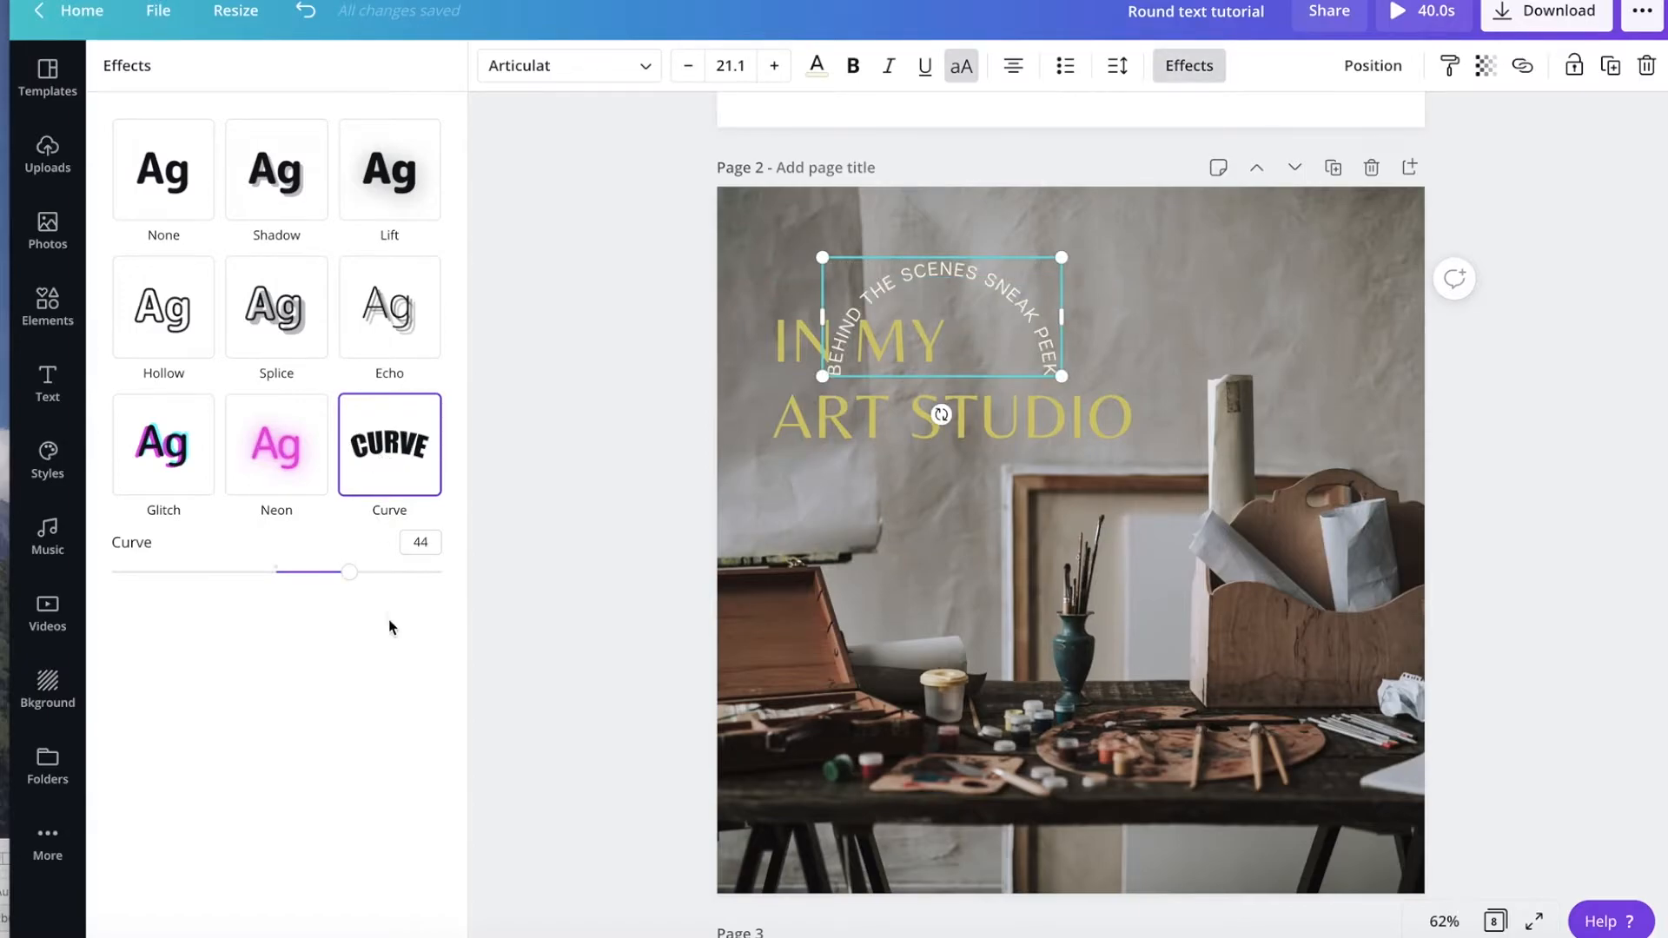
{"action": "left_click_drag", "start_coordinate": [349, 572], "coordinate": [336, 576]}
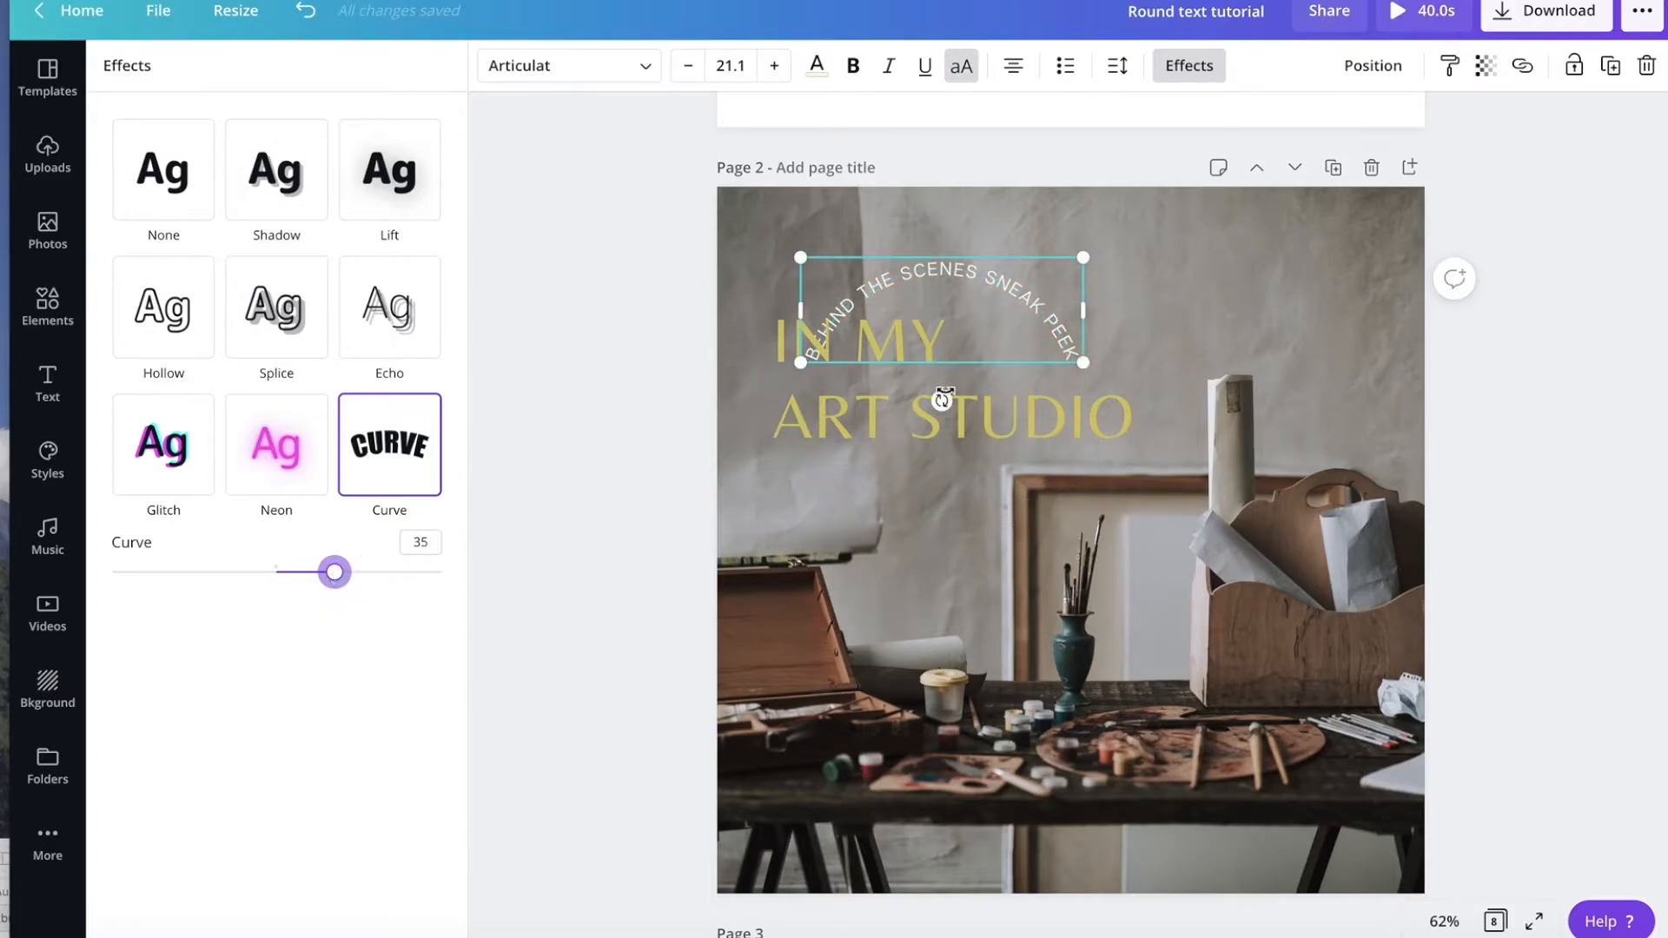
Rotate the curved text clockwise and move it up so it arcs over the "IN MY" heading.
{"action": "left_click_drag", "start_coordinate": [943, 401], "coordinate": [901, 428]}
{"action": "left_click_drag", "start_coordinate": [972, 301], "coordinate": [1034, 261]}
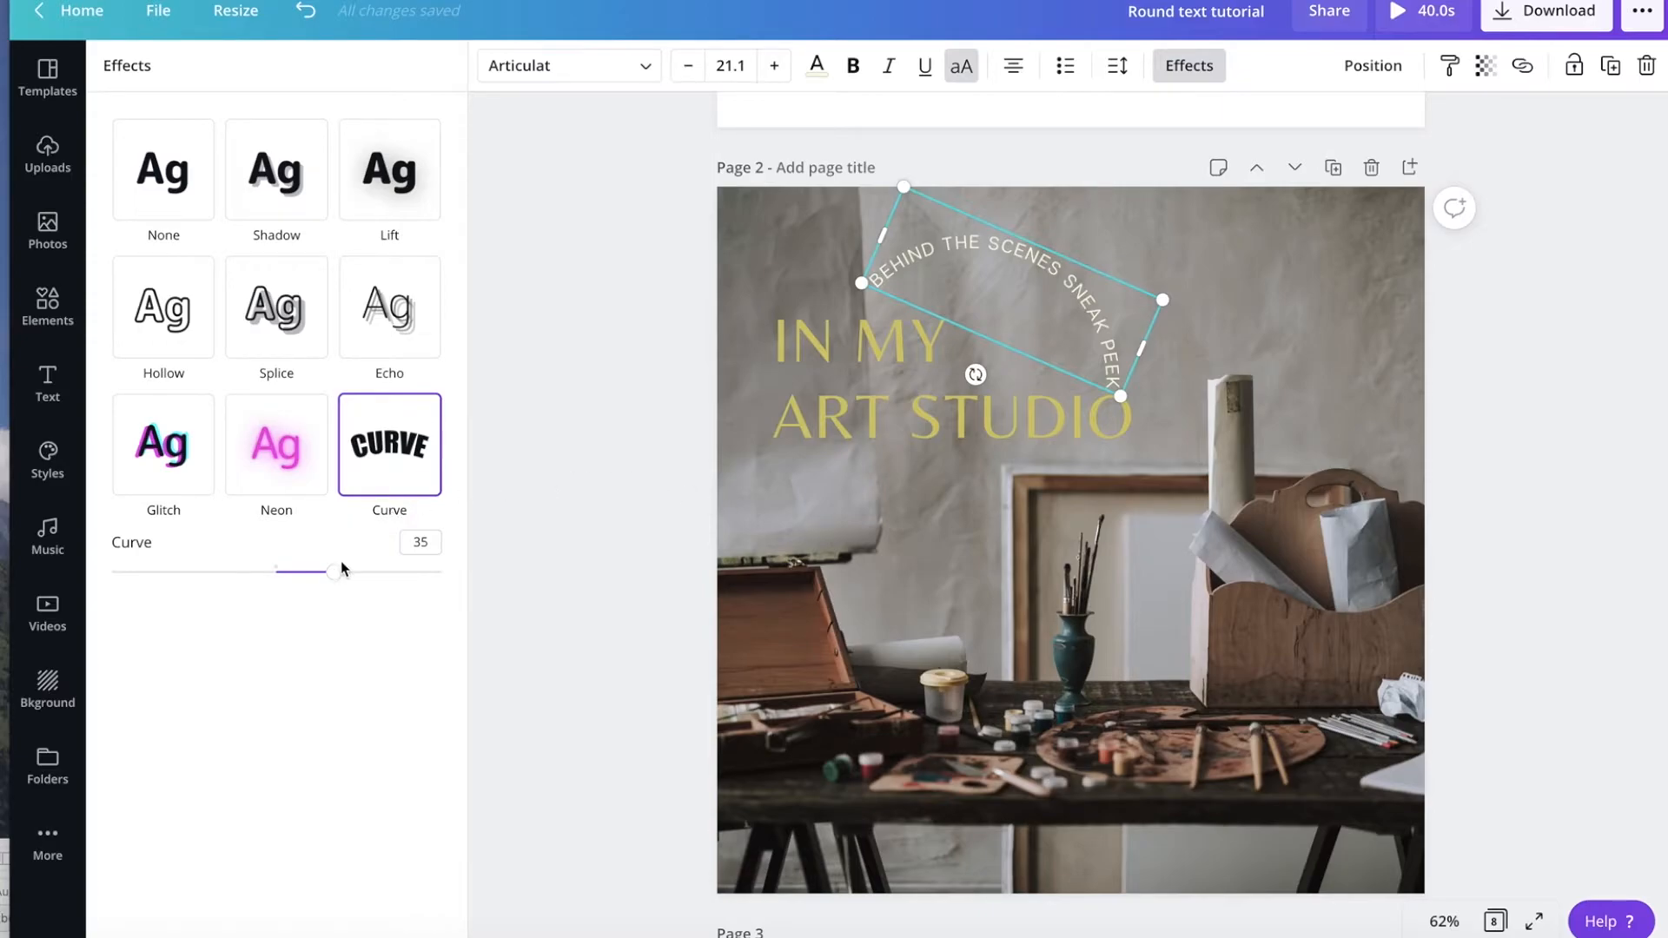
Set the text's curve to 38 and nudge it slightly up and to the right.
{"action": "left_click_drag", "start_coordinate": [337, 577], "coordinate": [340, 577]}
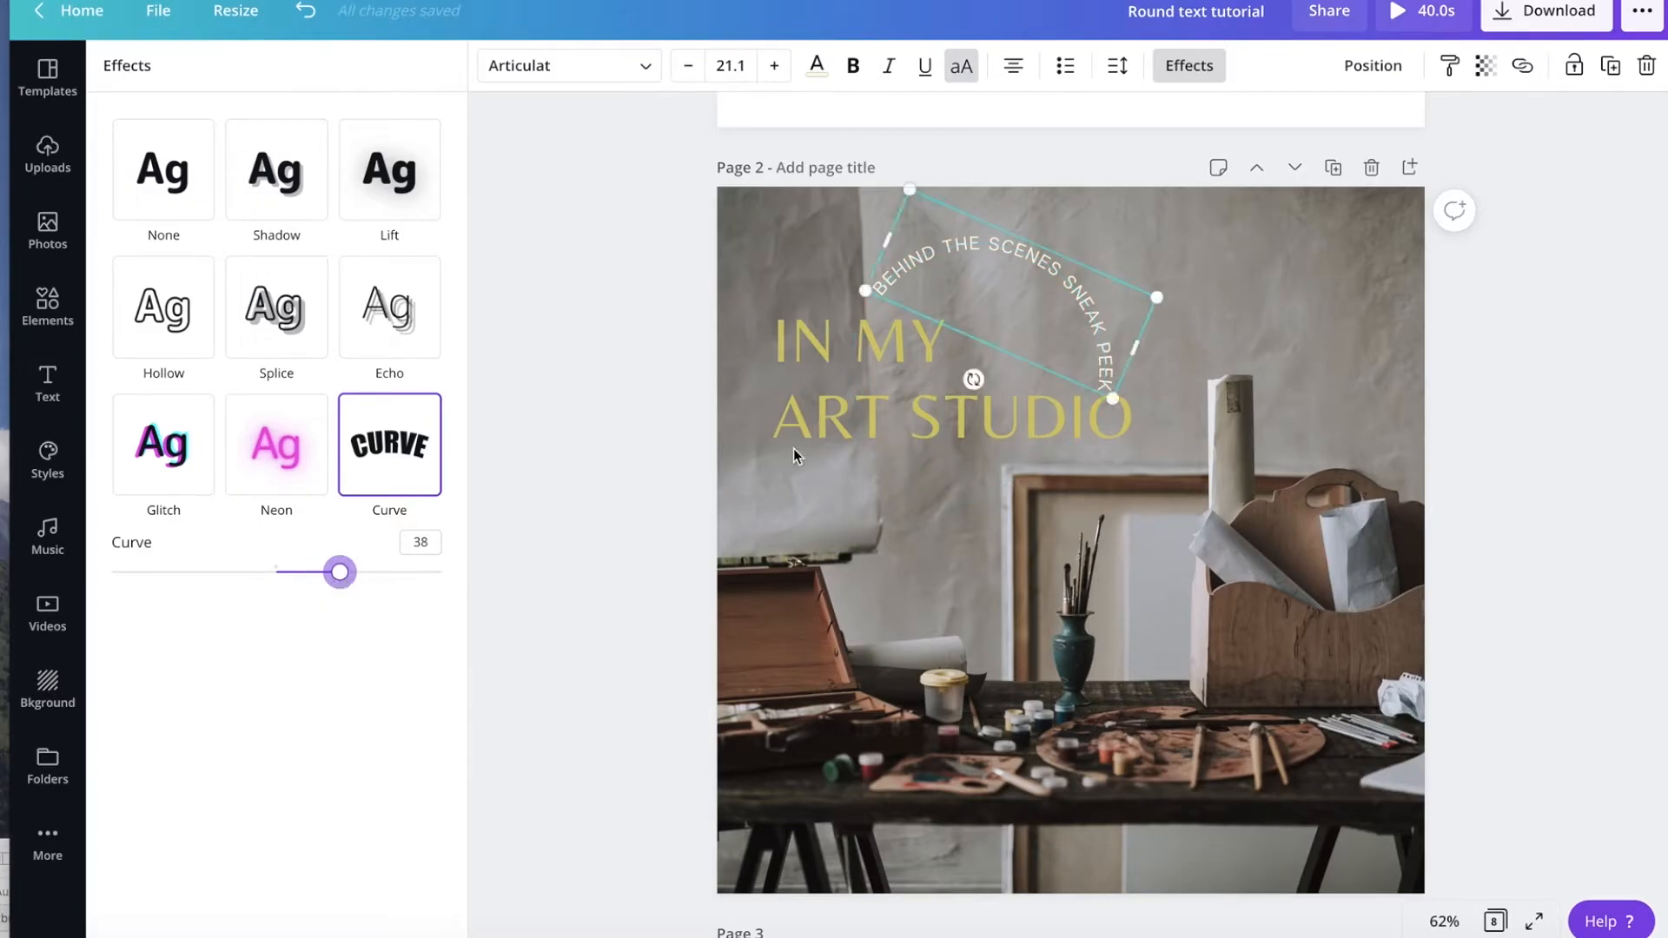
{"action": "left_click", "coordinate": [917, 476]}
{"action": "left_click", "coordinate": [1286, 272]}
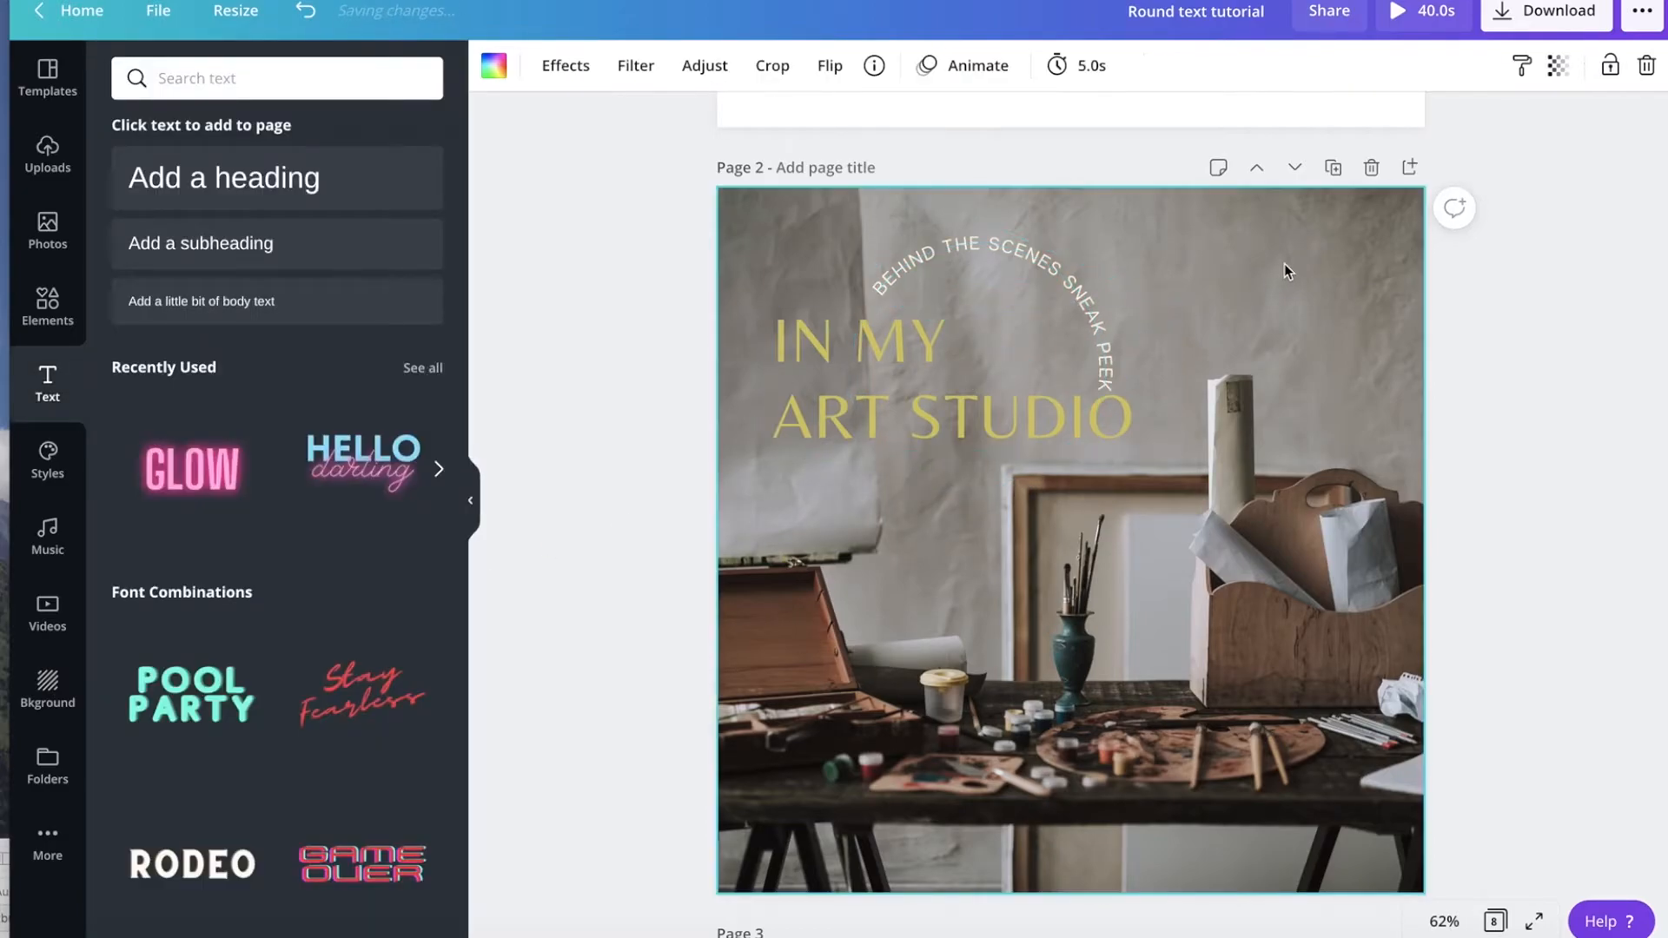
{"action": "left_click", "coordinate": [1054, 275]}
{"action": "left_click_drag", "start_coordinate": [1054, 276], "coordinate": [1067, 264]}
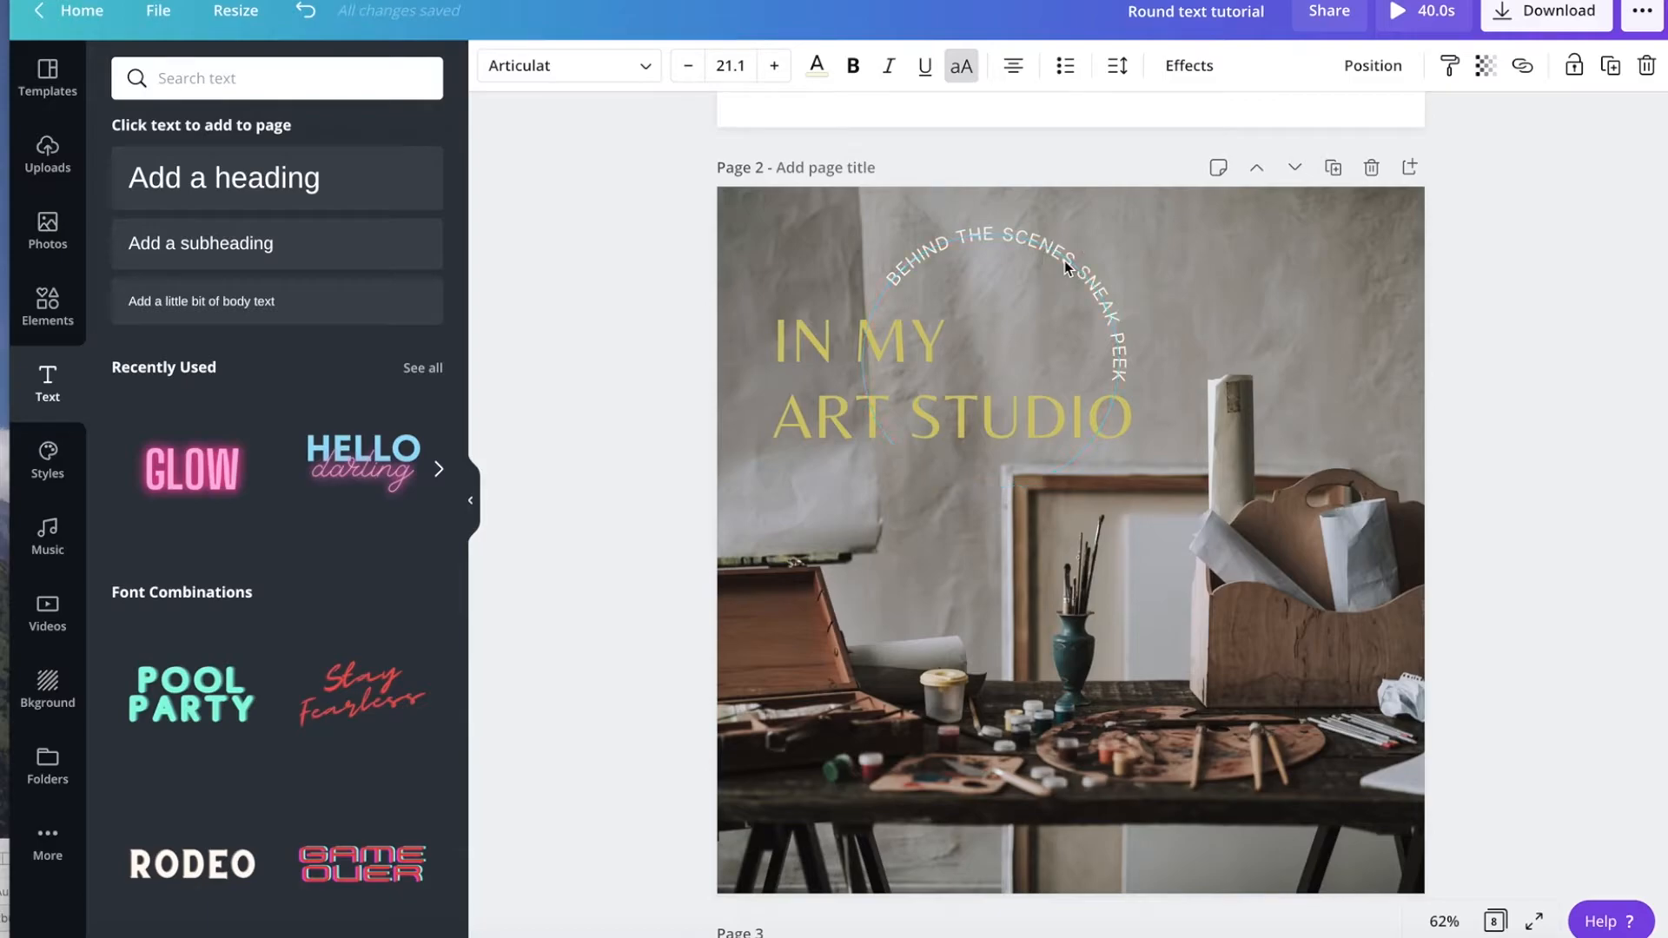
{"action": "left_click", "coordinate": [1219, 263]}
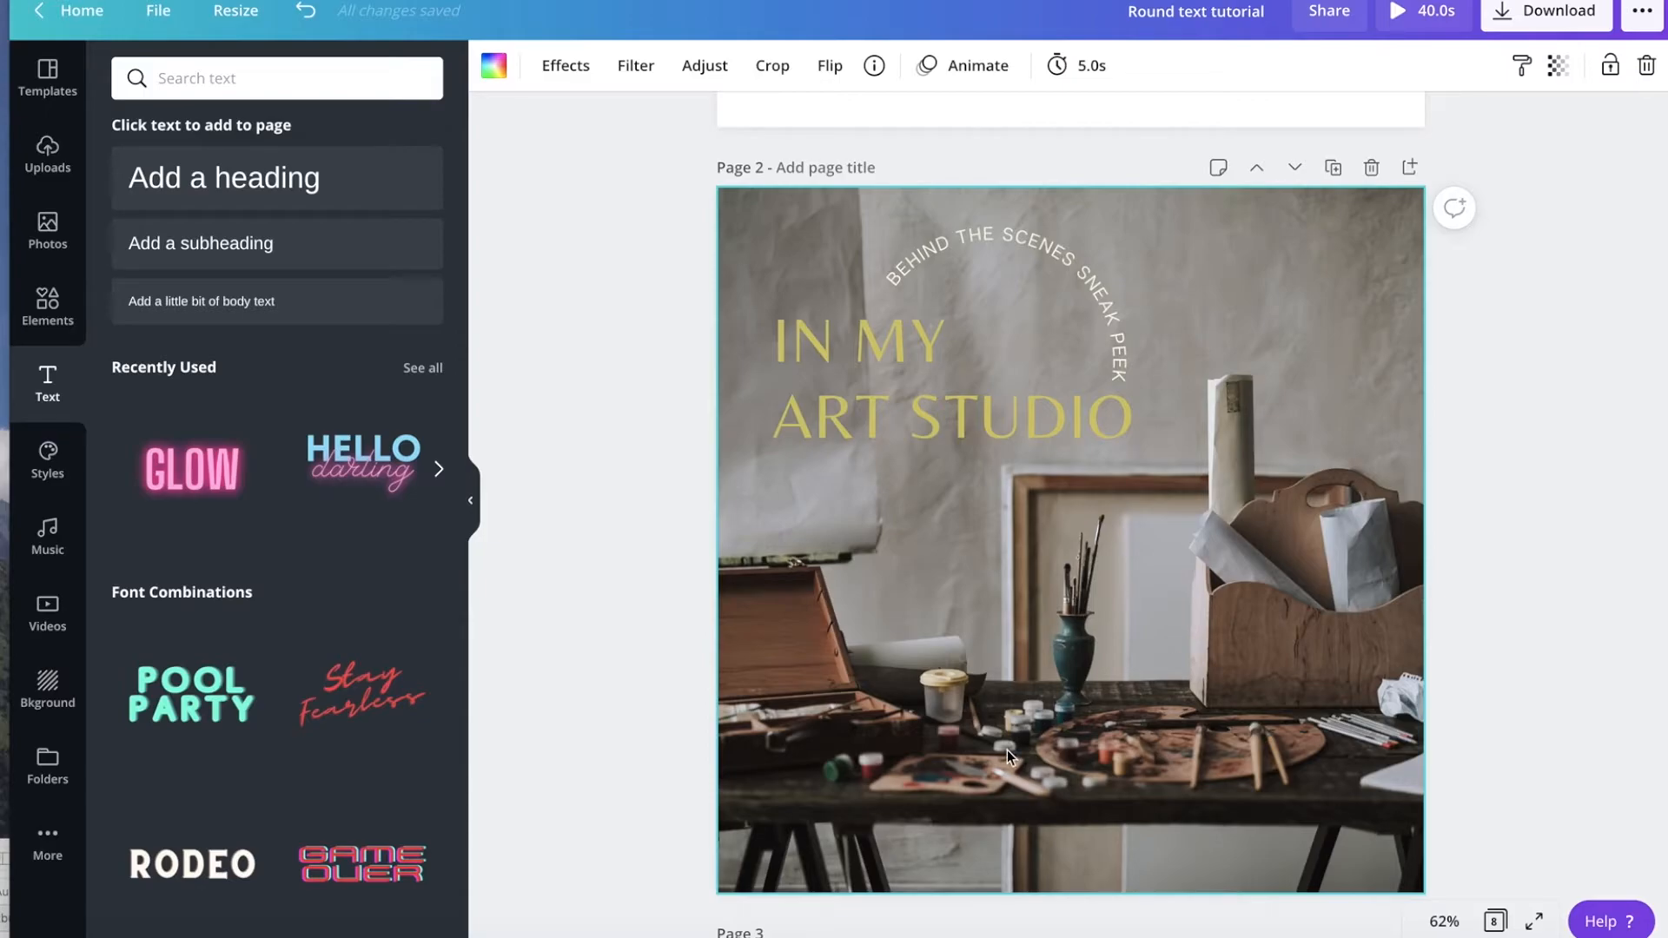
Curve the "COMMUNITY" text on page 3 to 72 and move it slightly up.
{"action": "scroll", "coordinate": [1008, 756], "scroll_direction": "down", "scroll_amount": 7}
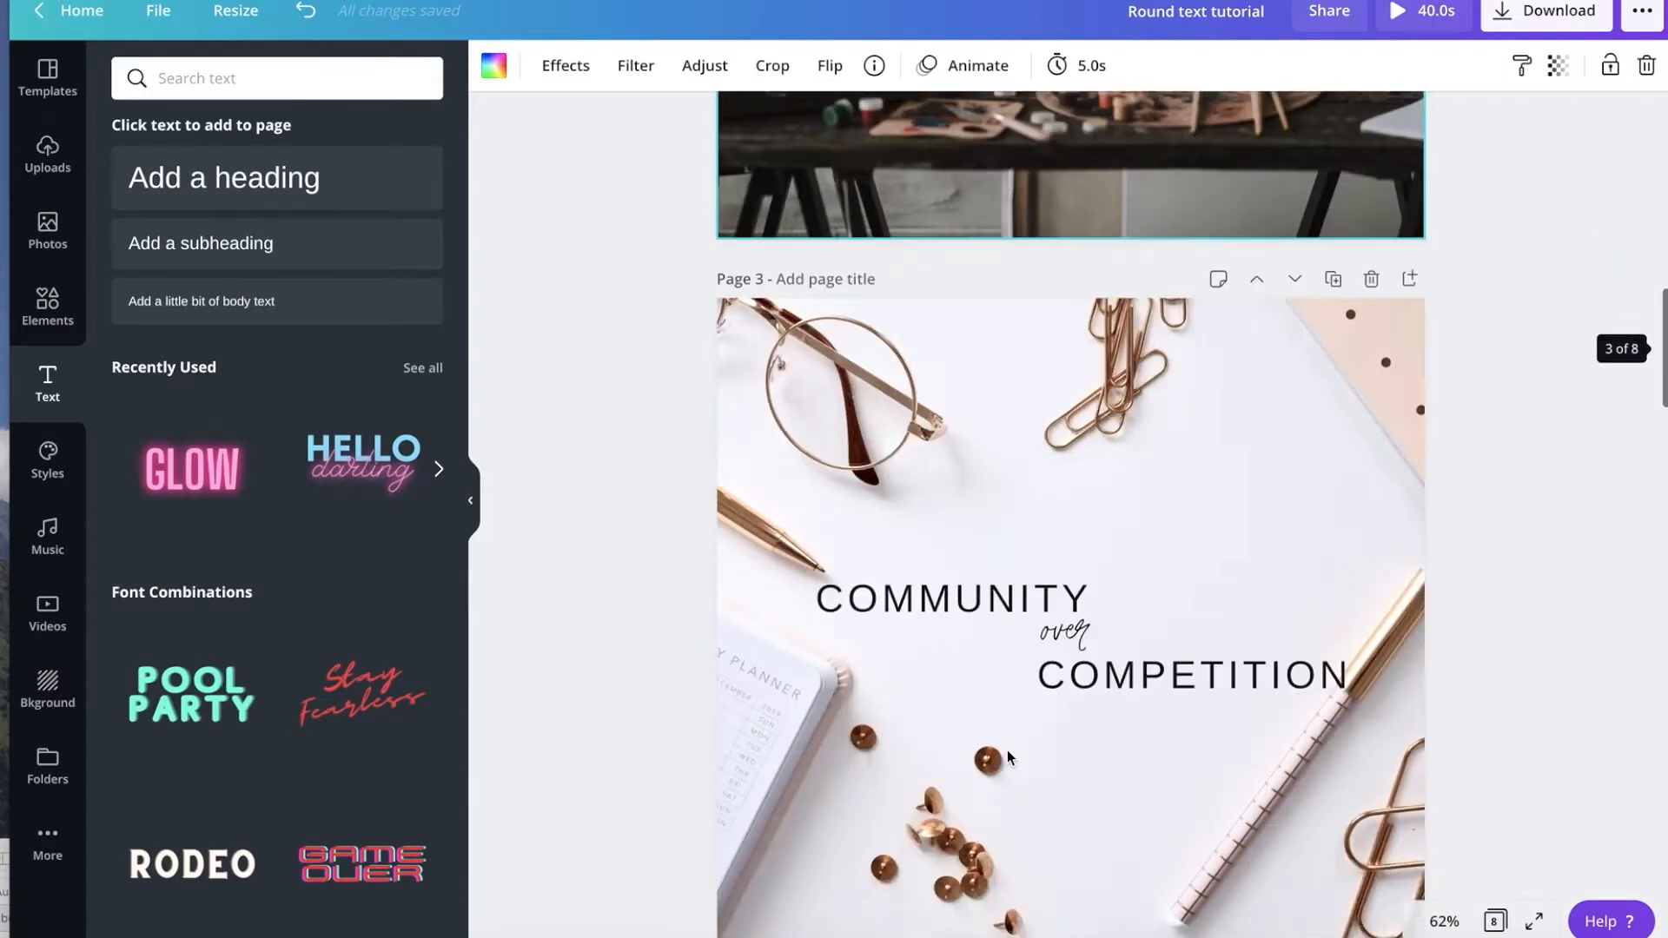
{"action": "scroll", "coordinate": [1008, 756], "scroll_direction": "down", "scroll_amount": 3}
{"action": "scroll", "coordinate": [1008, 756], "scroll_direction": "up", "scroll_amount": 2}
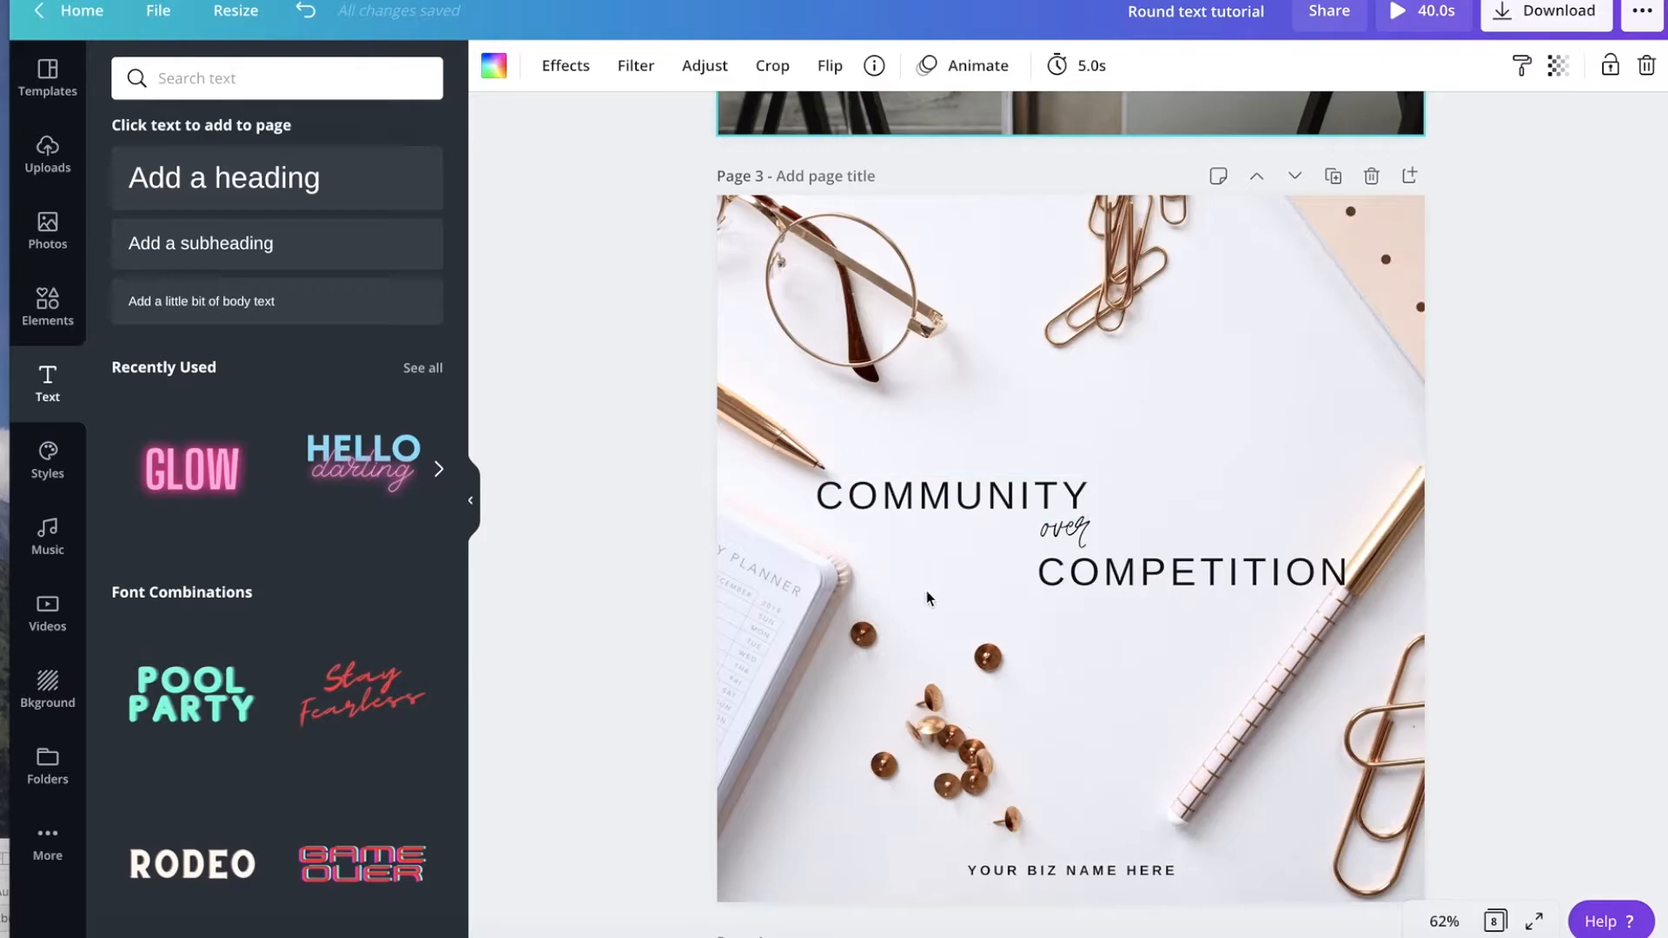
{"action": "left_click", "coordinate": [938, 508]}
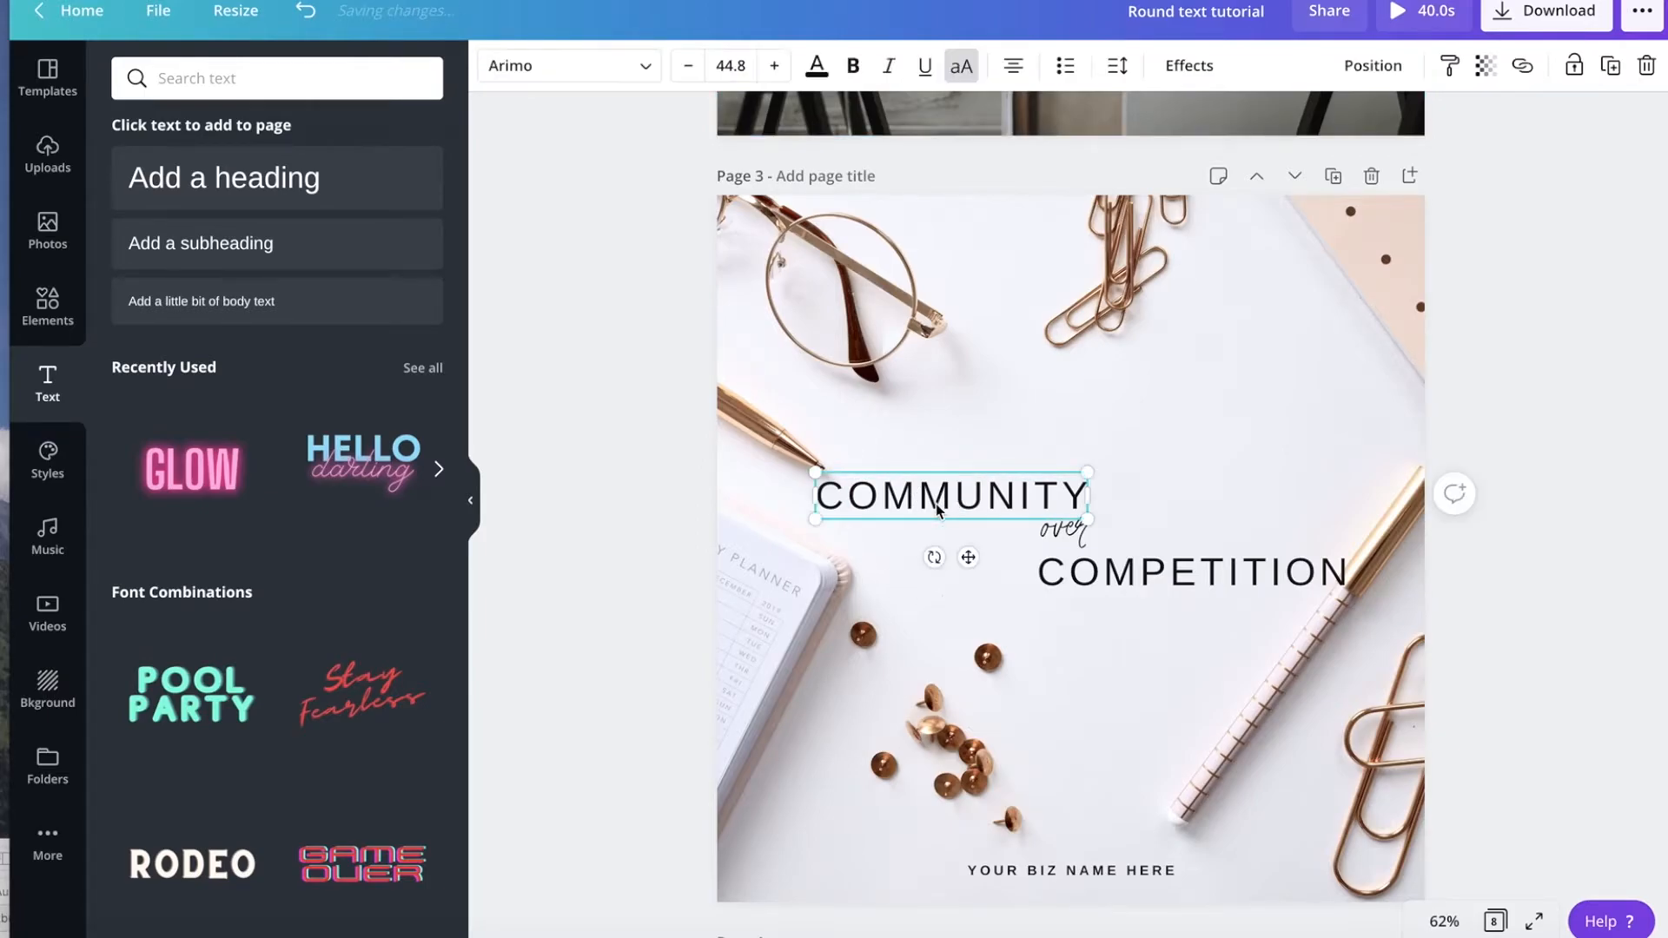
{"action": "left_click", "coordinate": [1192, 72]}
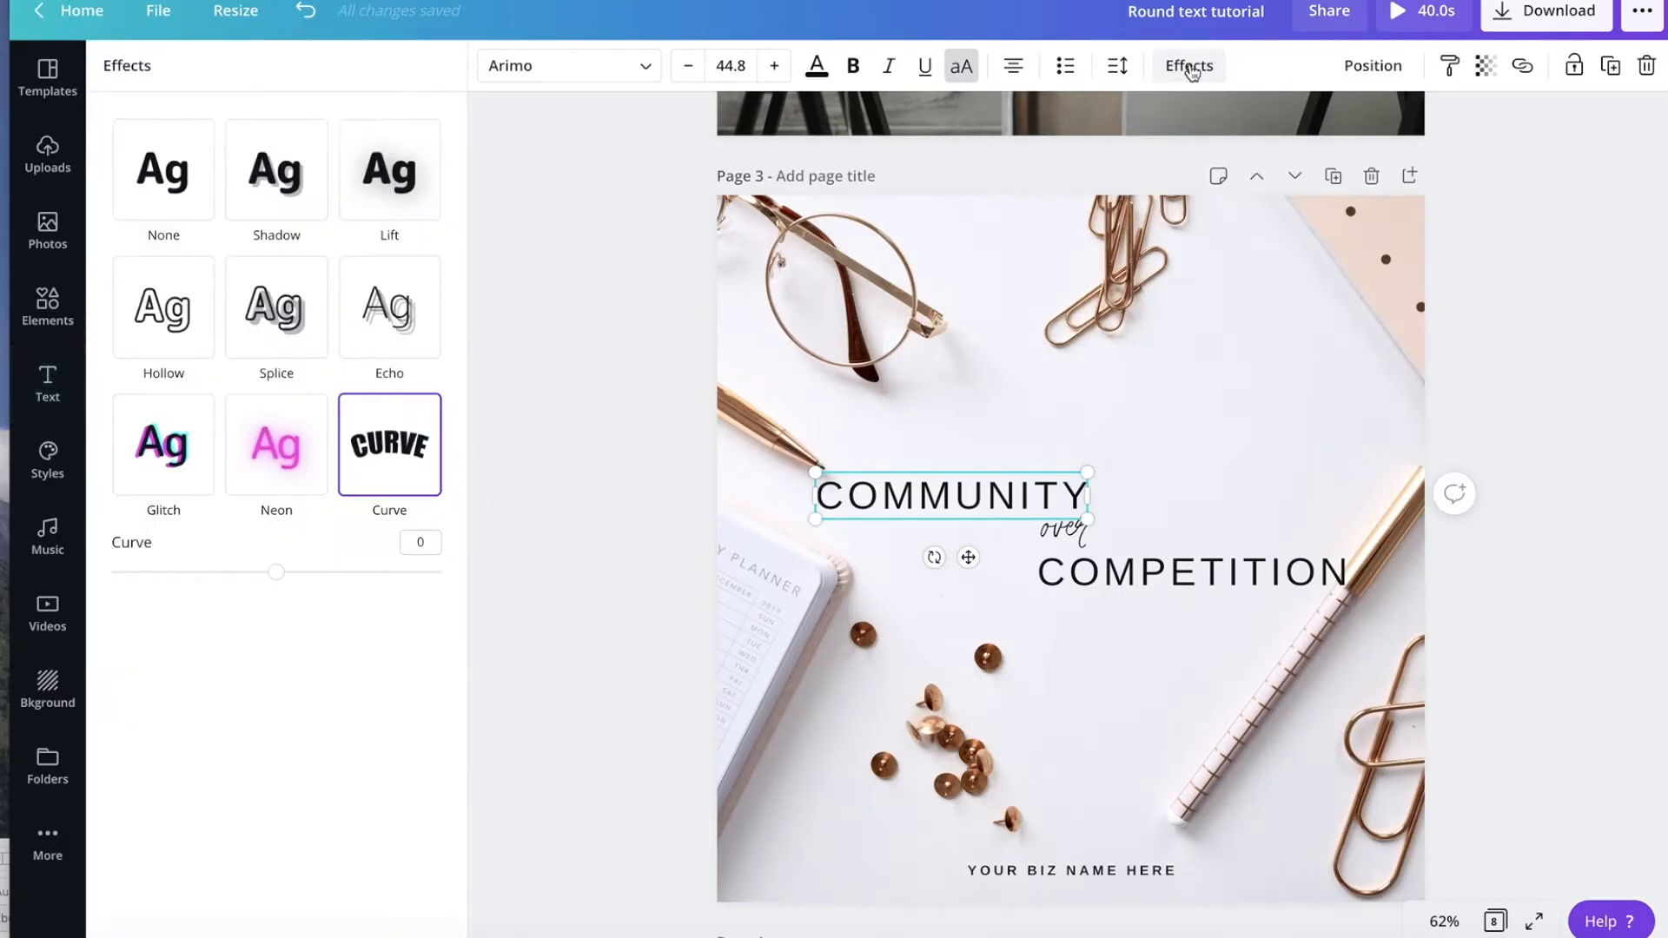
{"action": "left_click_drag", "start_coordinate": [276, 581], "coordinate": [397, 594]}
{"action": "left_click_drag", "start_coordinate": [975, 498], "coordinate": [967, 441]}
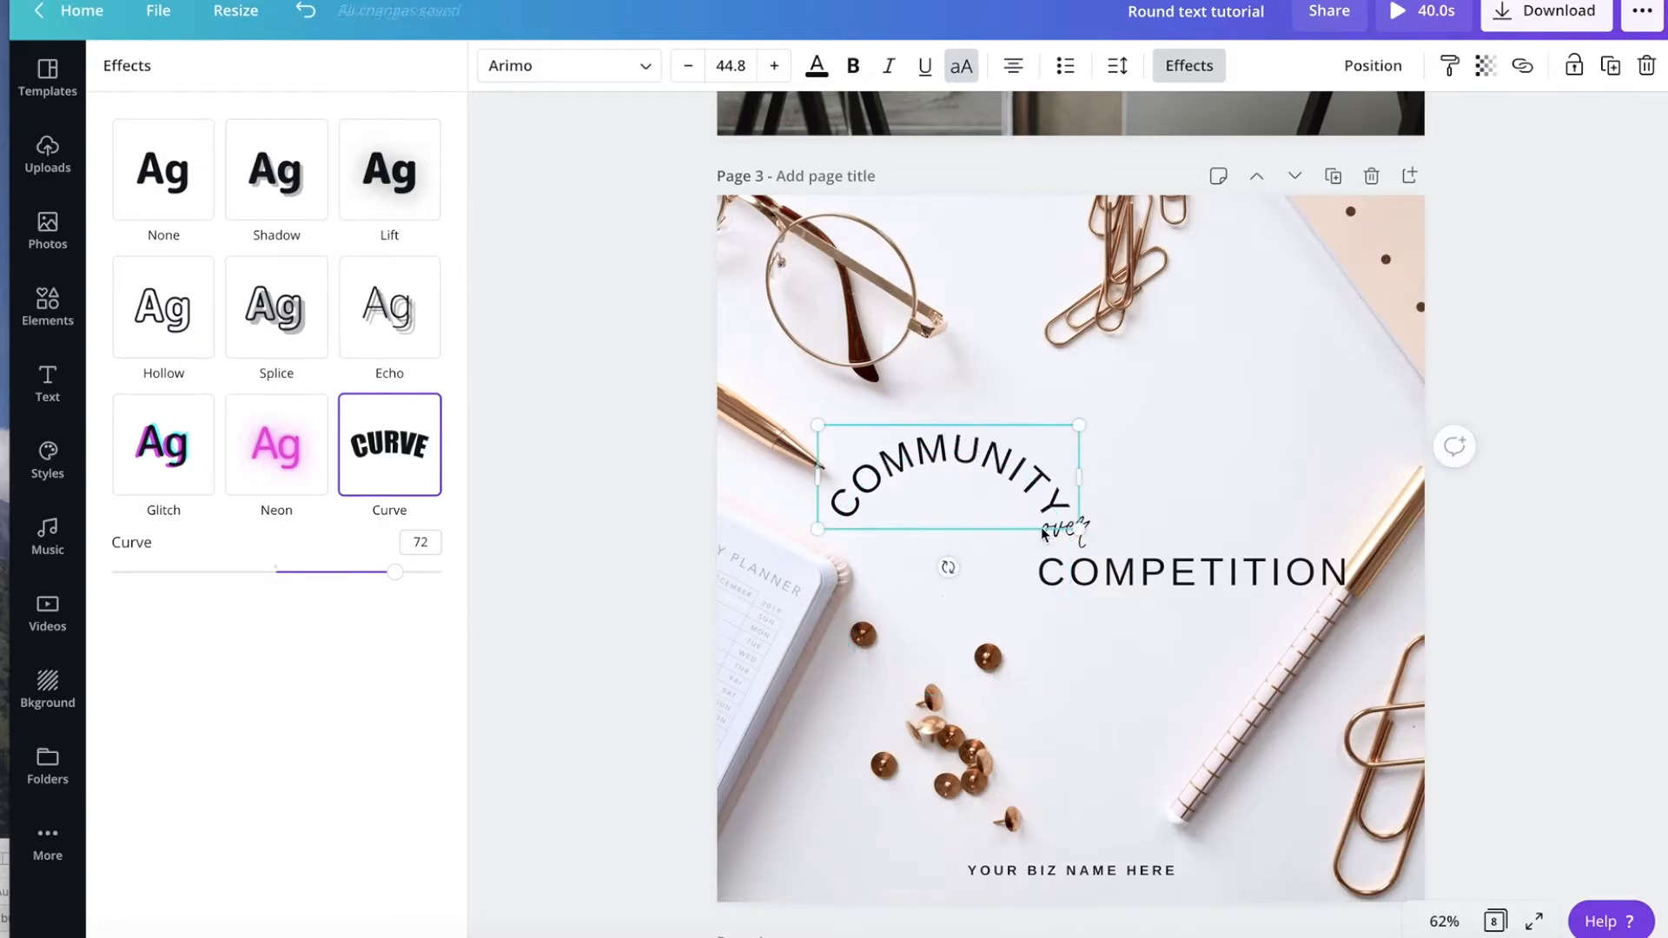
Apply the Curve effect to the "COMPETITION" text with a curve of -72.
{"action": "left_click", "coordinate": [1166, 582]}
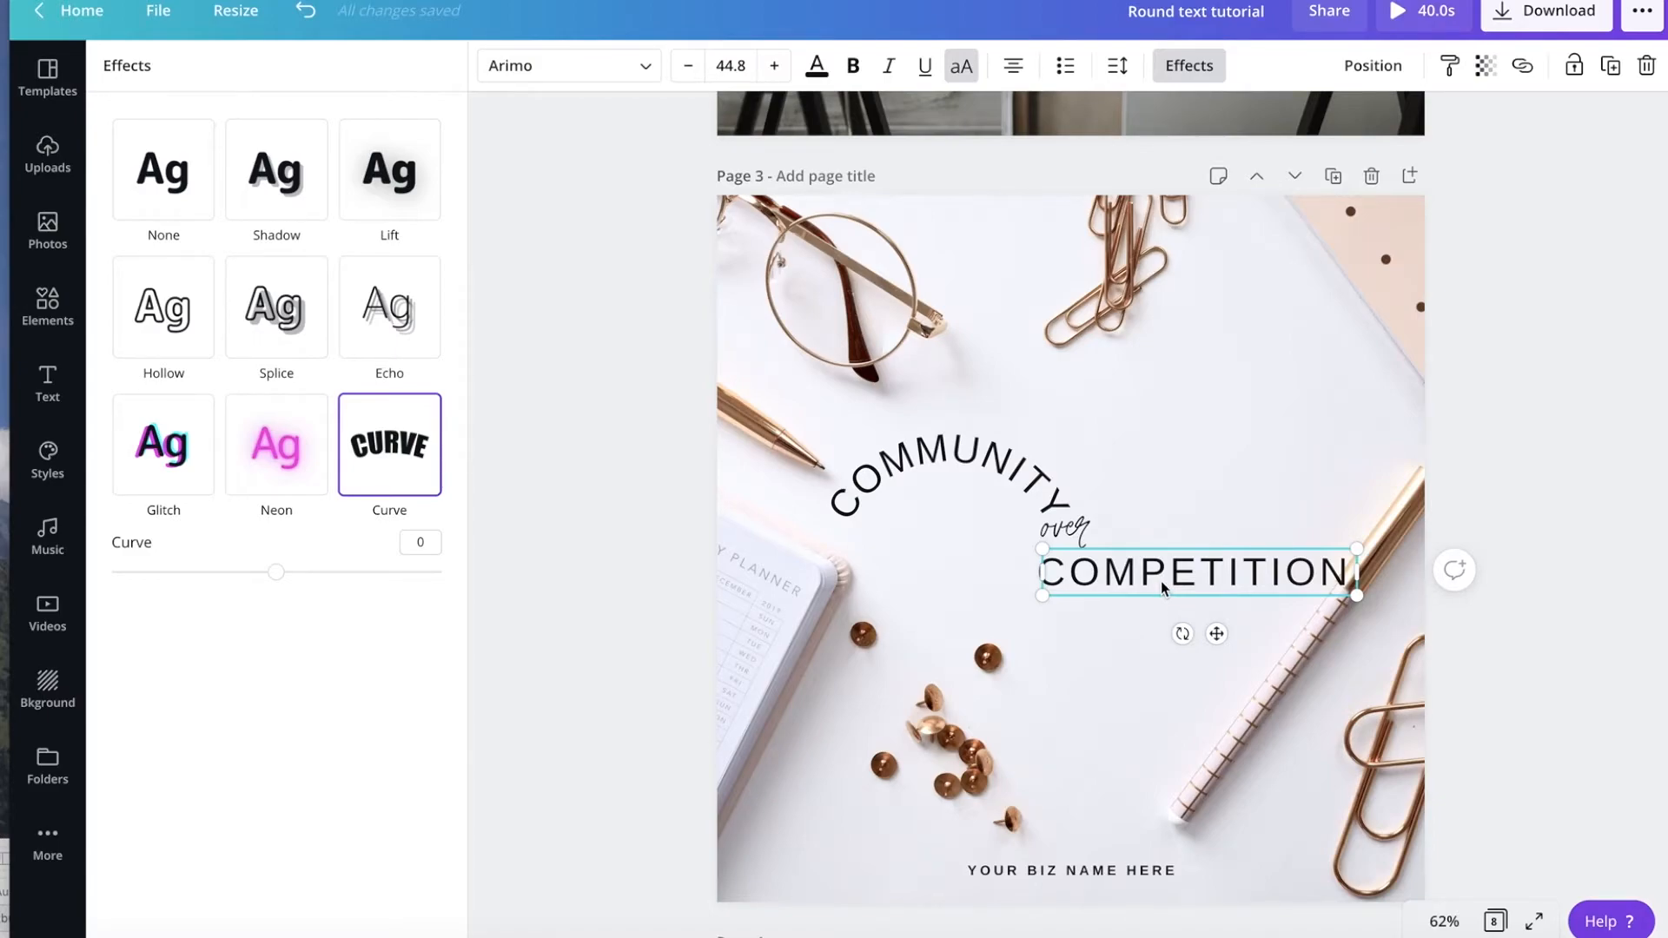
{"action": "left_click", "coordinate": [1188, 67]}
{"action": "left_click", "coordinate": [1188, 66]}
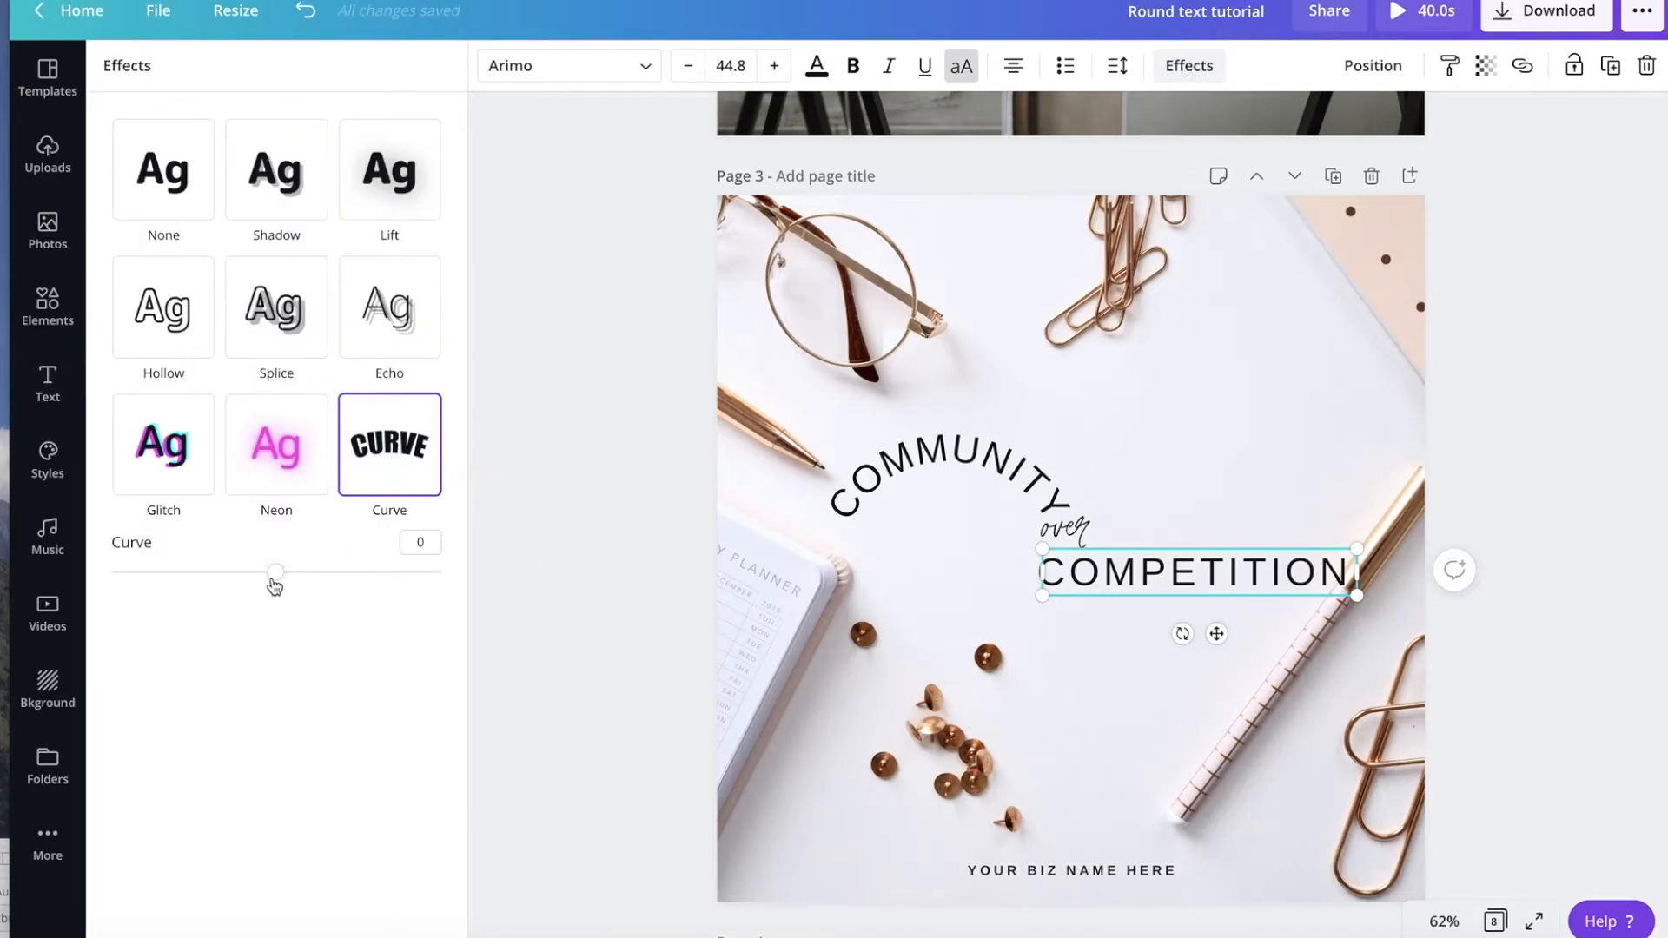
{"action": "left_click_drag", "start_coordinate": [275, 572], "coordinate": [158, 581]}
{"action": "left_click_drag", "start_coordinate": [158, 576], "coordinate": [157, 573]}
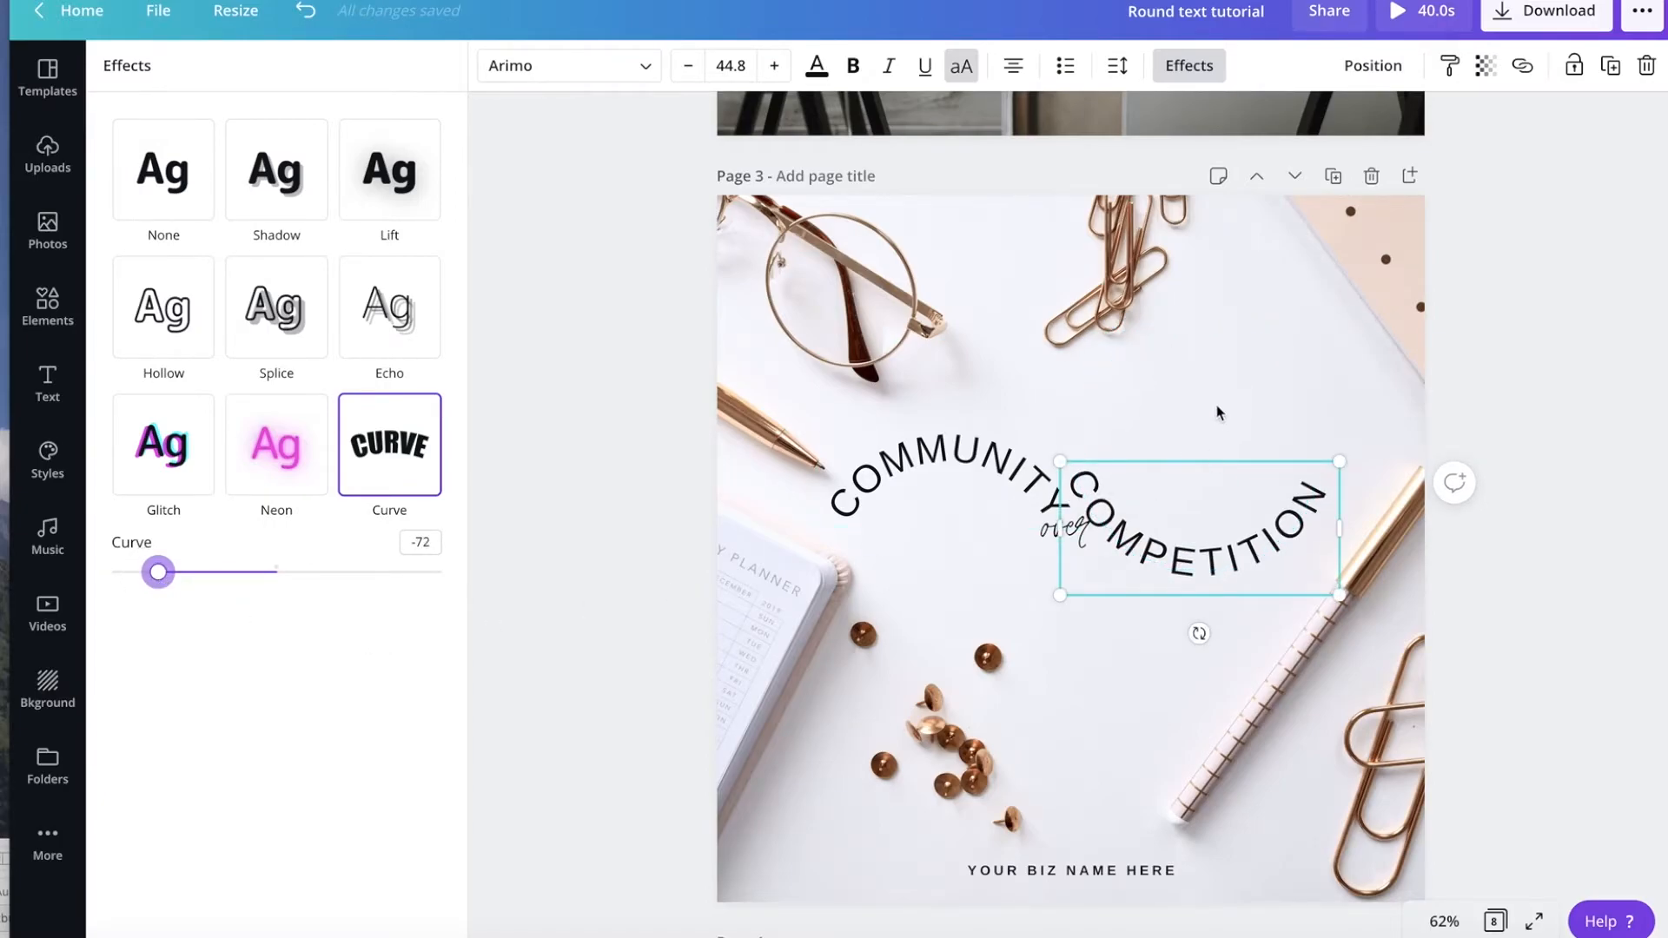
Move the curved "COMPETITION" text down so it continues the arc below the "over" word.
{"action": "left_click", "coordinate": [1202, 498]}
{"action": "double_click", "coordinate": [1199, 546]}
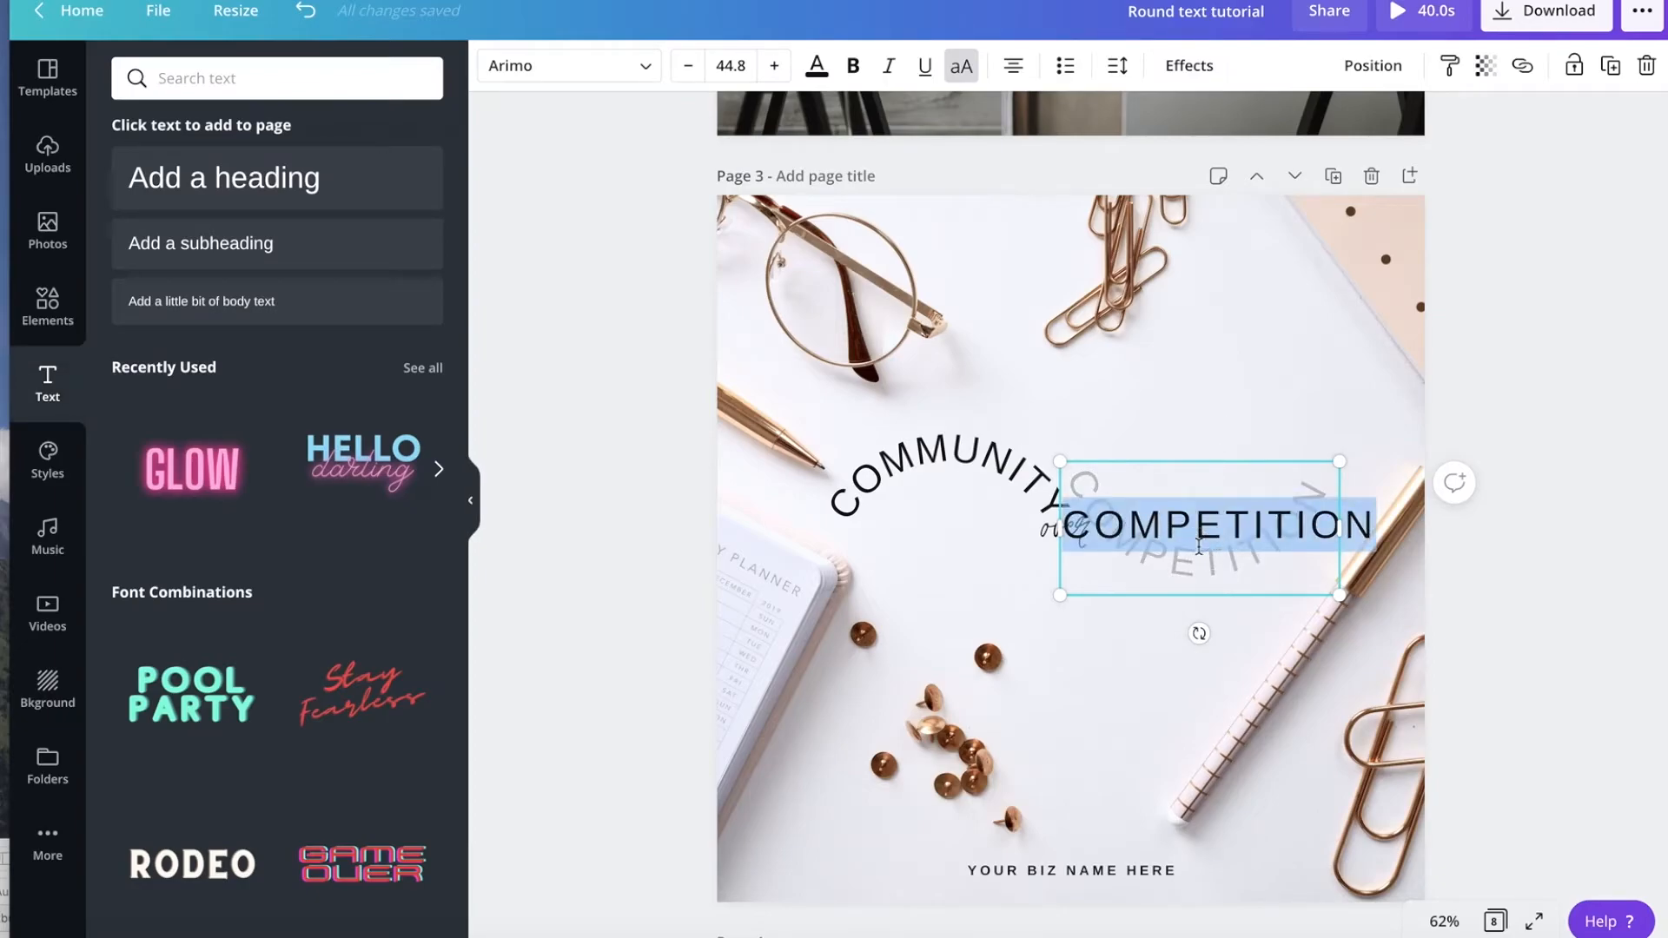
{"action": "left_click", "coordinate": [1221, 398]}
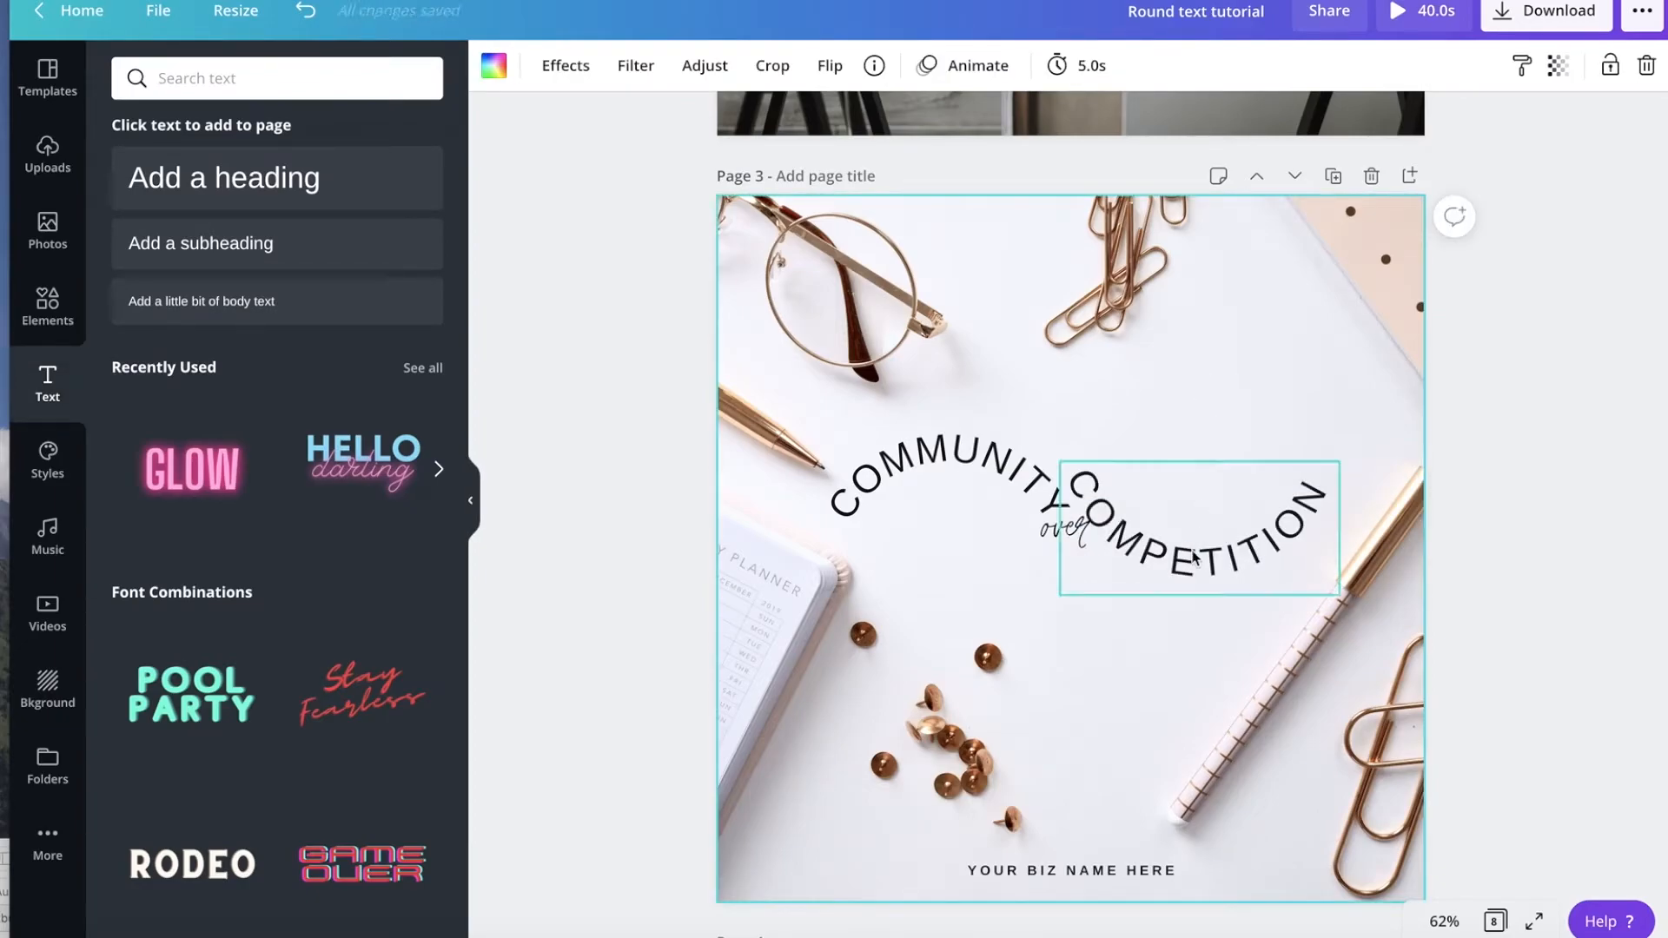
{"action": "left_click", "coordinate": [1184, 600]}
{"action": "left_click_drag", "start_coordinate": [1184, 599], "coordinate": [1175, 638]}
{"action": "left_click", "coordinate": [1219, 452]}
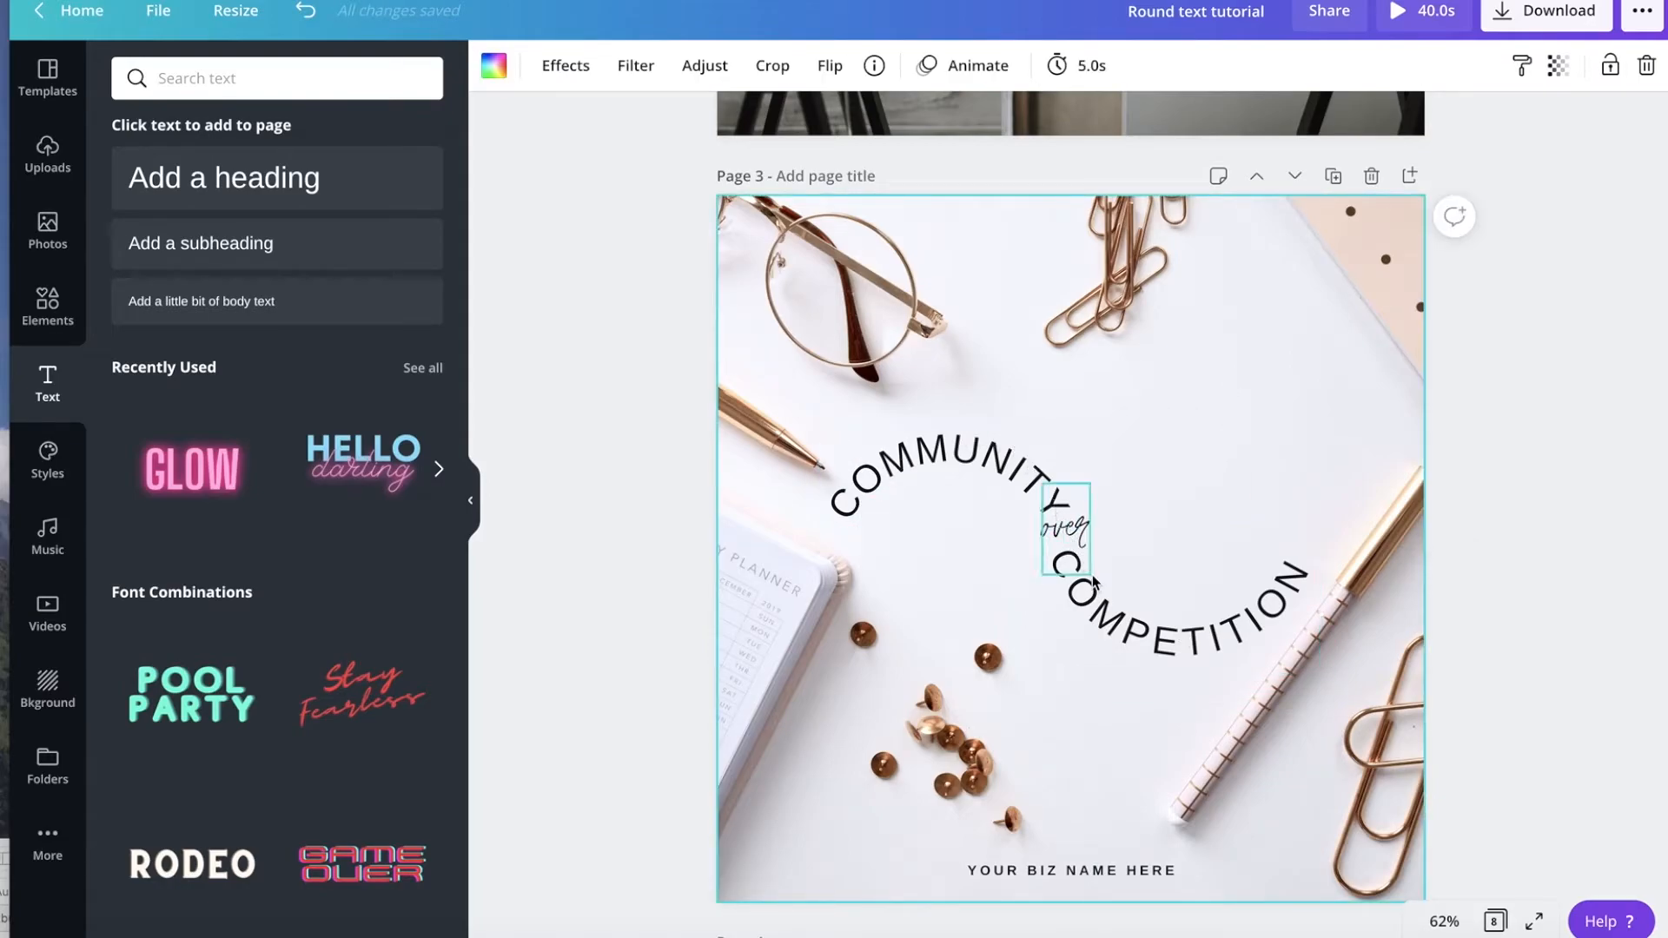
{"action": "left_click", "coordinate": [1300, 395]}
{"action": "scroll", "coordinate": [926, 664], "scroll_direction": "down", "scroll_amount": 6}
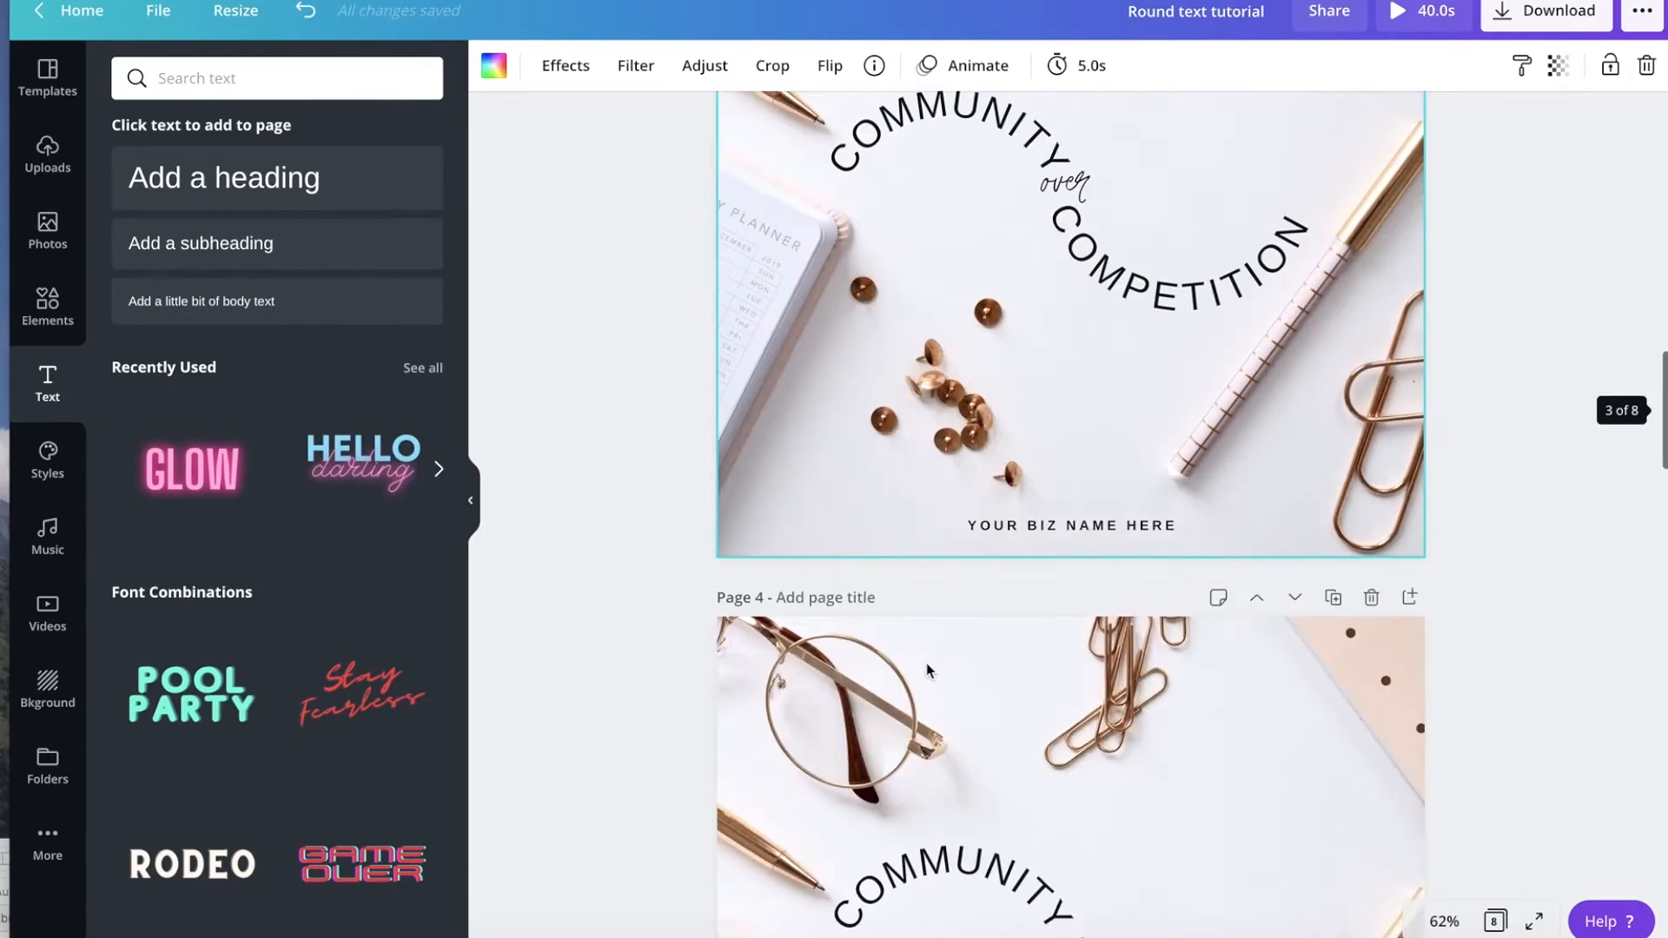
{"action": "scroll", "coordinate": [926, 664], "scroll_direction": "down", "scroll_amount": 10}
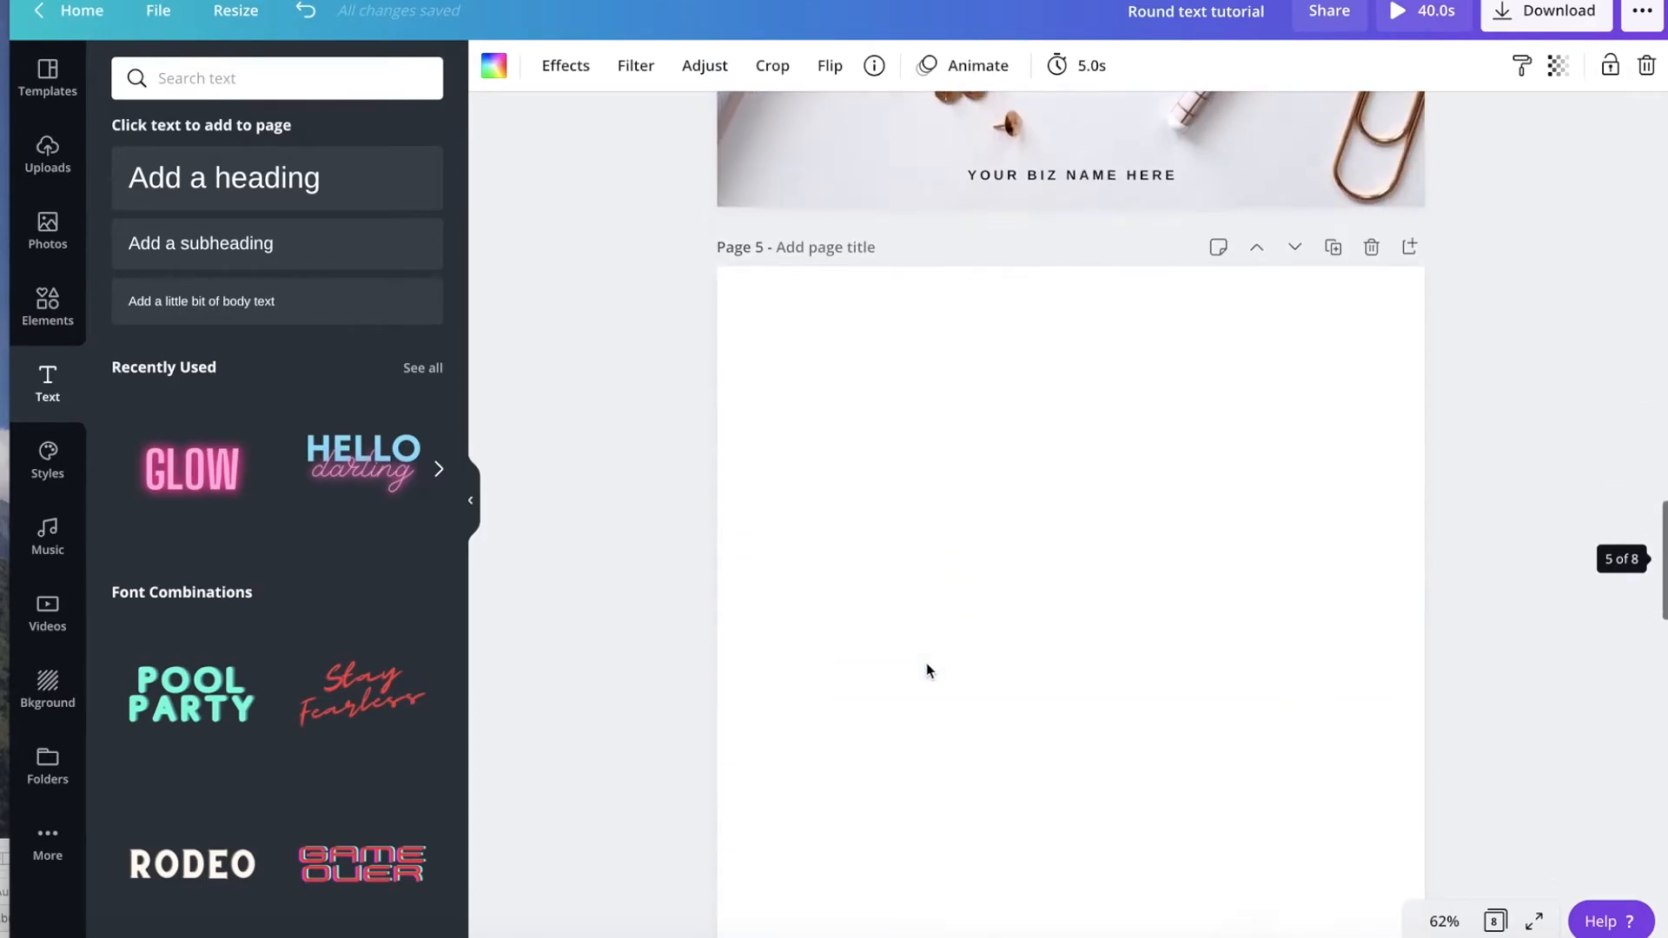
{"action": "scroll", "coordinate": [926, 663], "scroll_direction": "up", "scroll_amount": 1}
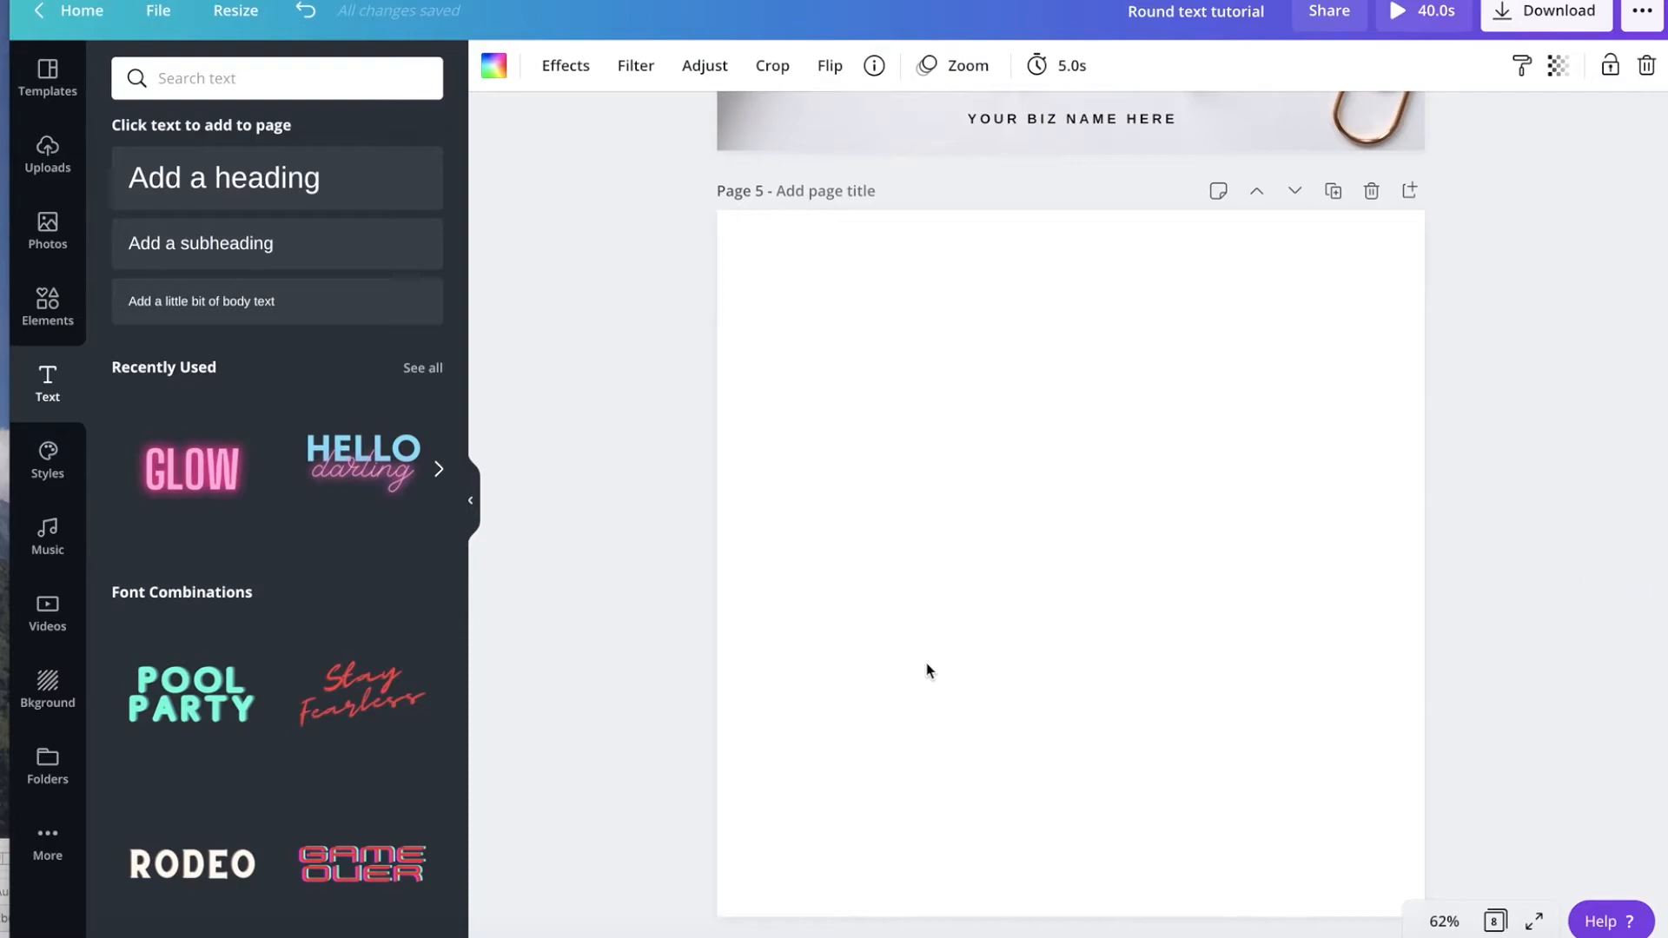
Add a heading to page 5 and replace its text with "NEW BLOG POST".
{"action": "left_click", "coordinate": [280, 183]}
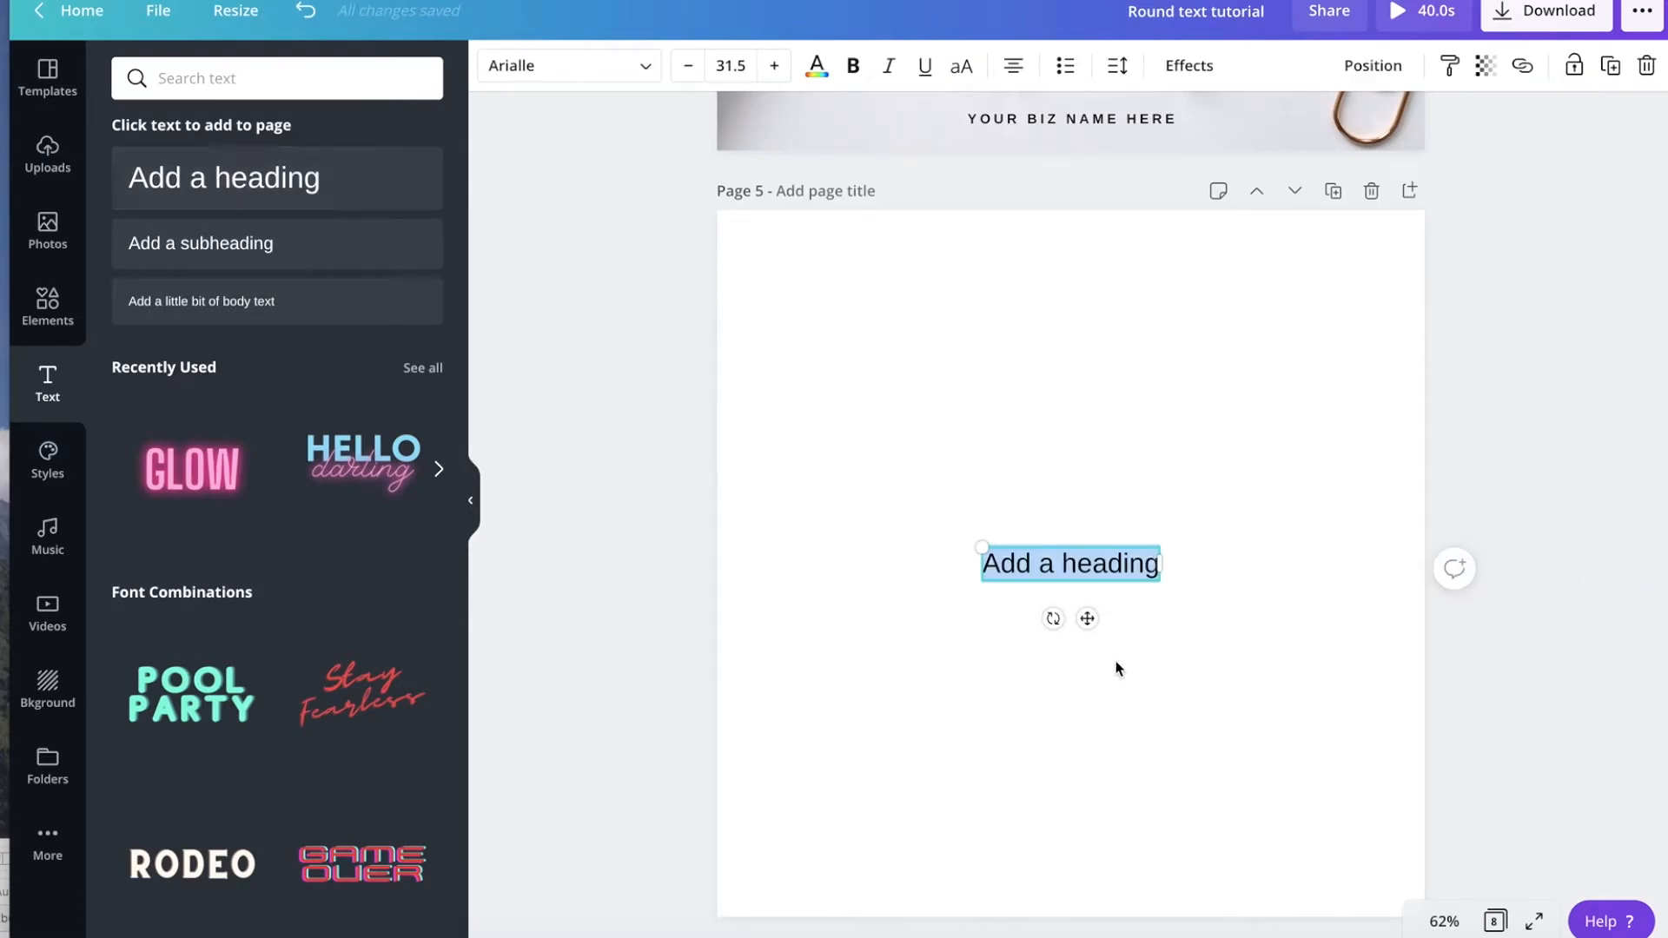
{"action": "left_click", "coordinate": [1098, 501]}
{"action": "left_click", "coordinate": [1099, 559]}
{"action": "left_click", "coordinate": [1099, 559]}
{"action": "type", "text": "New"}
{"action": "key", "text": "BackSpace"}
{"action": "key", "text": "BackSpace"}
{"action": "type", "text": "EW BLOG POST"}
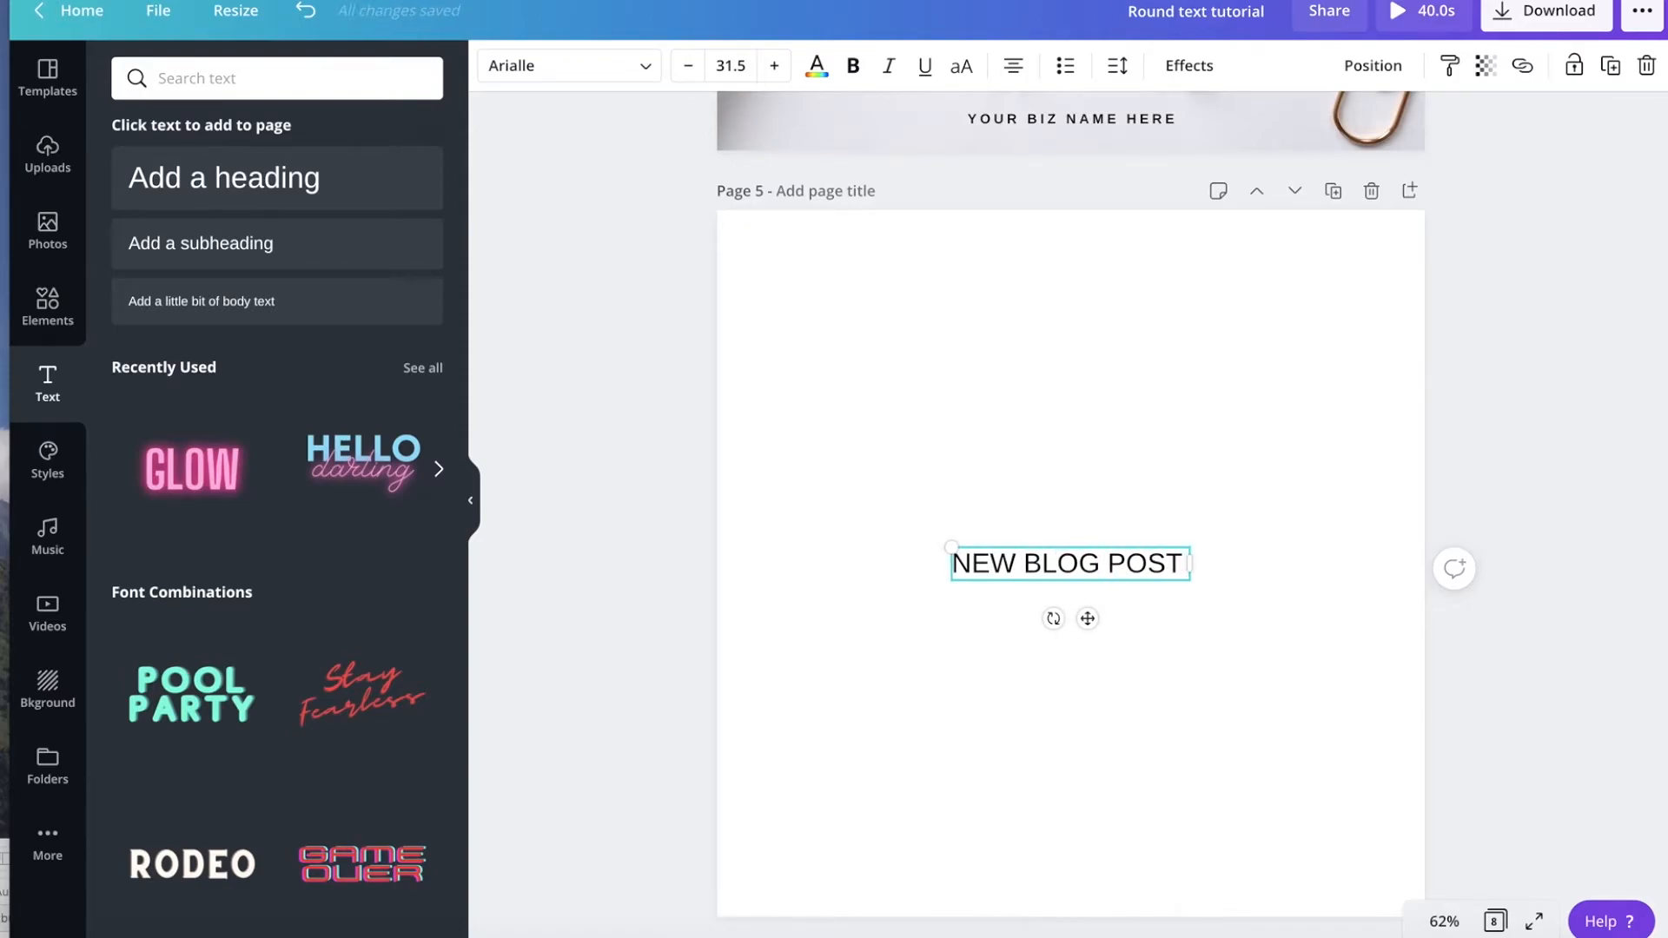
{"action": "type", "text": " • NEW BLOG POST"}
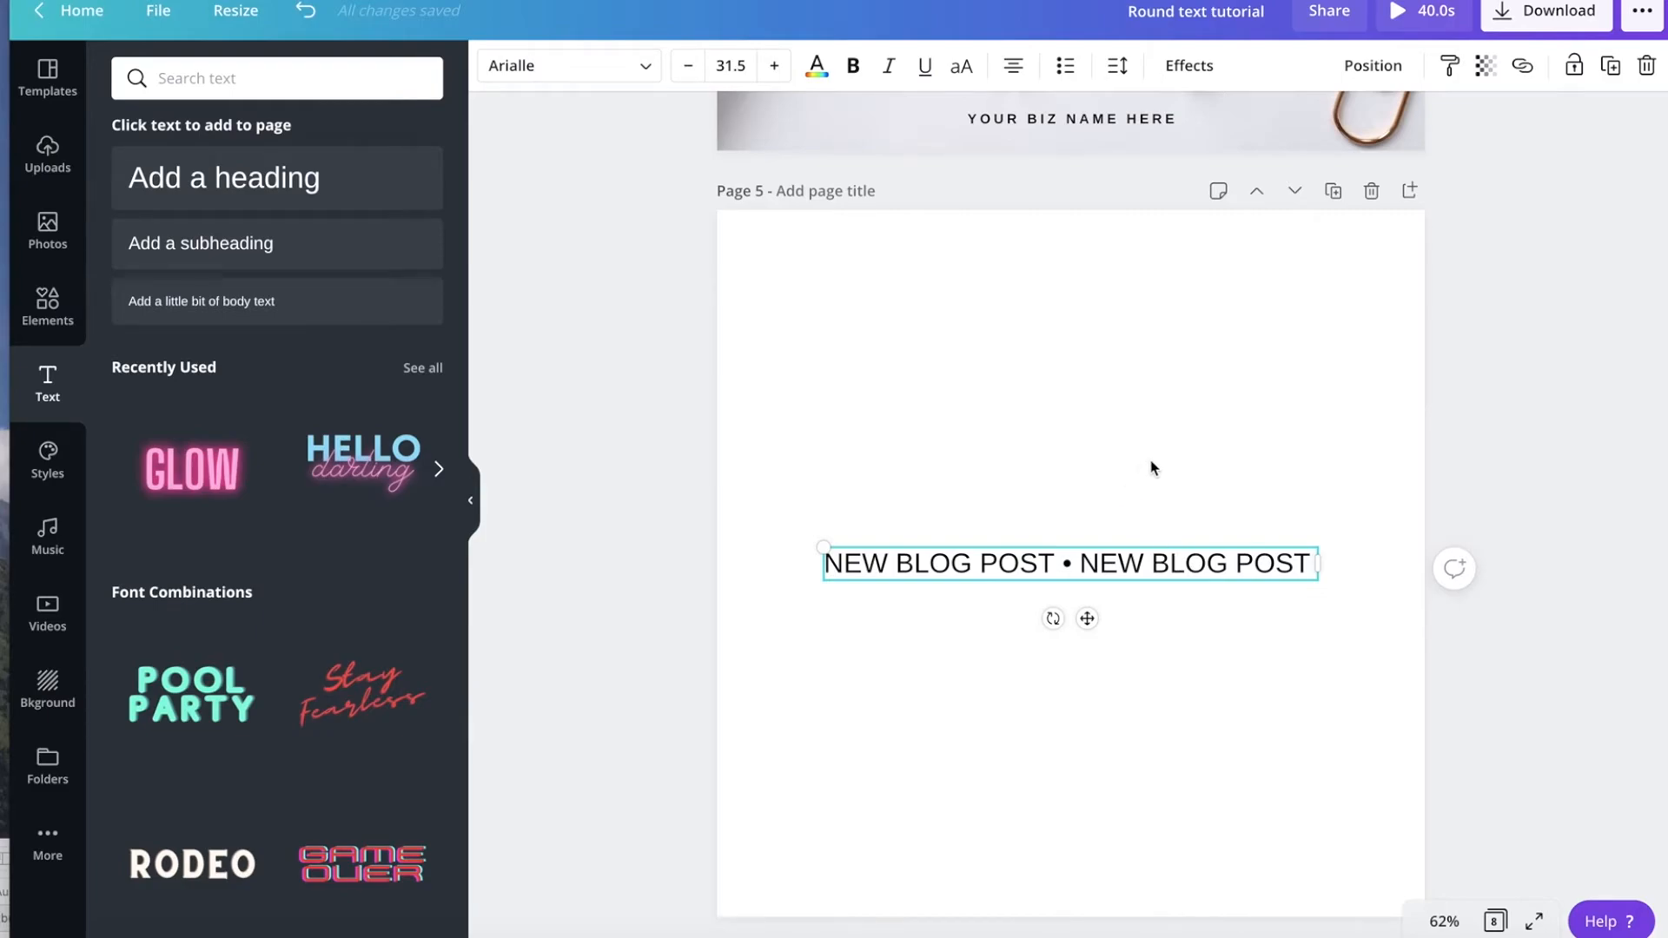
Extend the heading to read "NEW BLOG POST • NEW BLOG POST • NEW BLOG POST •".
{"action": "type", "text": "•"}
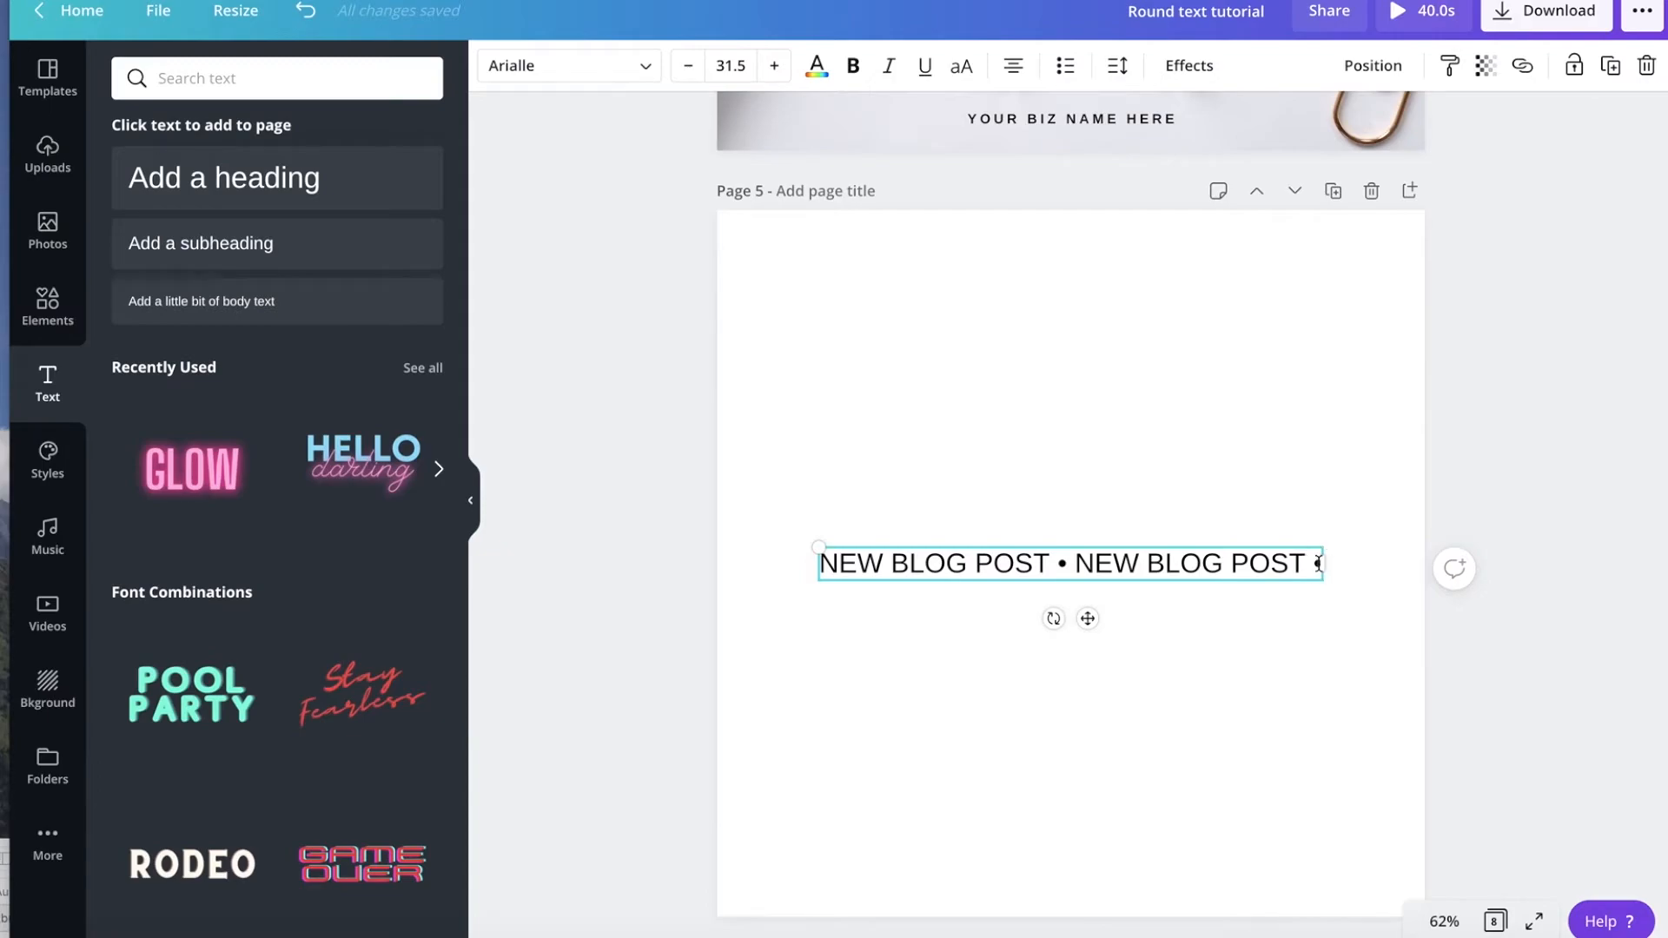
{"action": "type", "text": " N"}
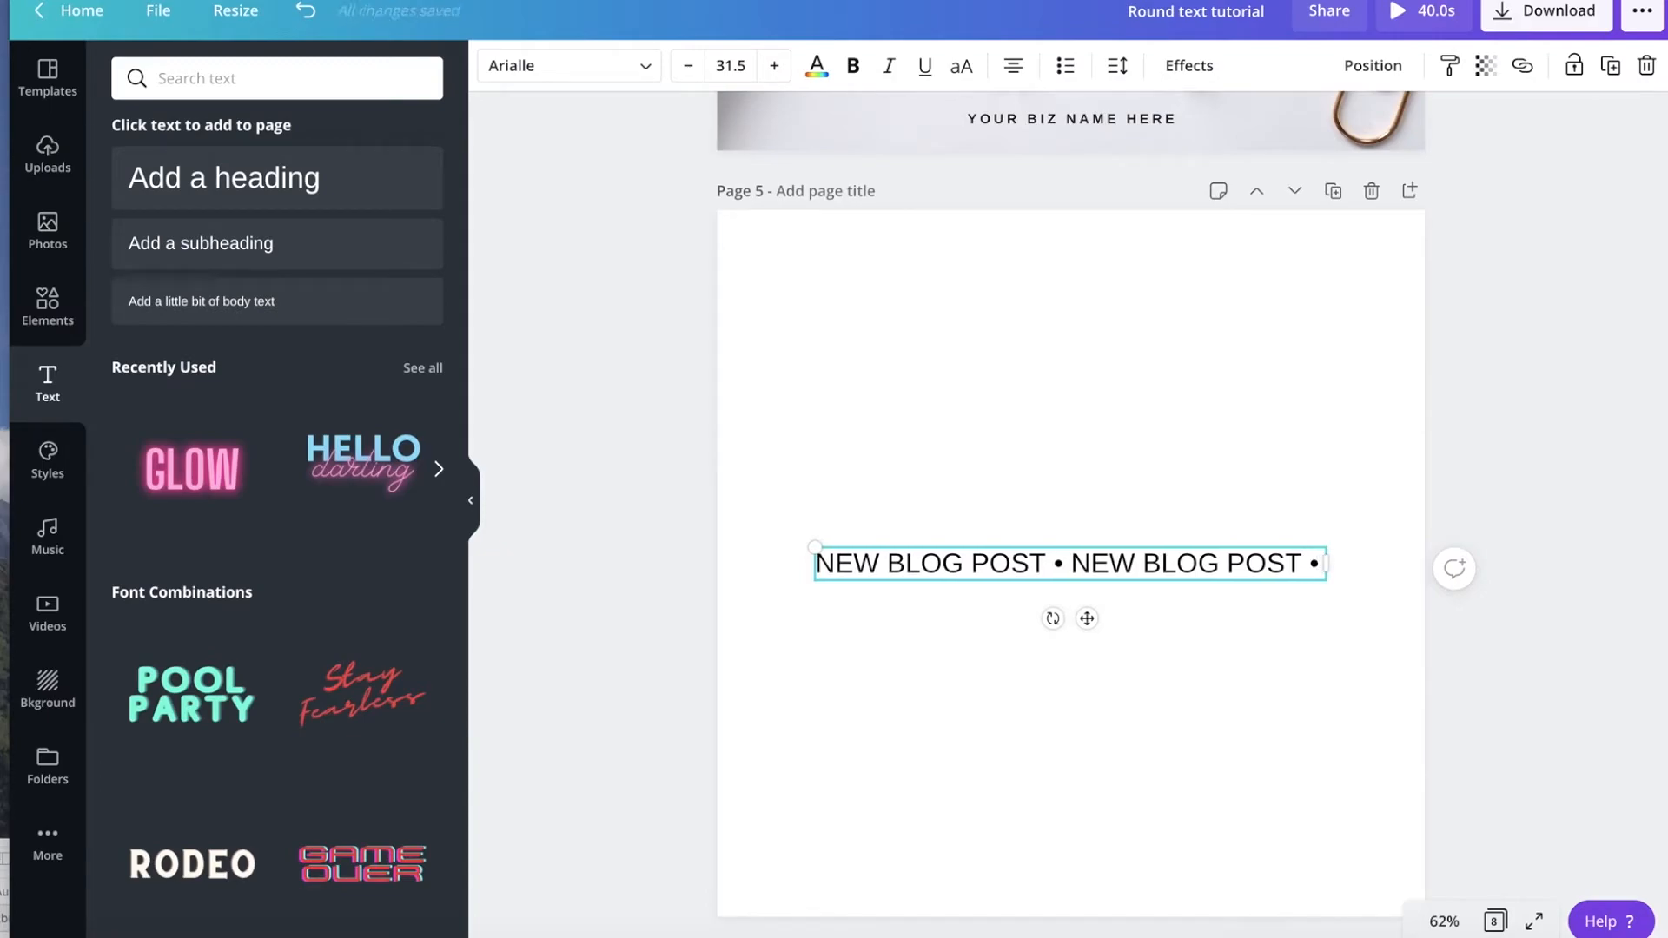
{"action": "type", "text": "EW BLOG POS"}
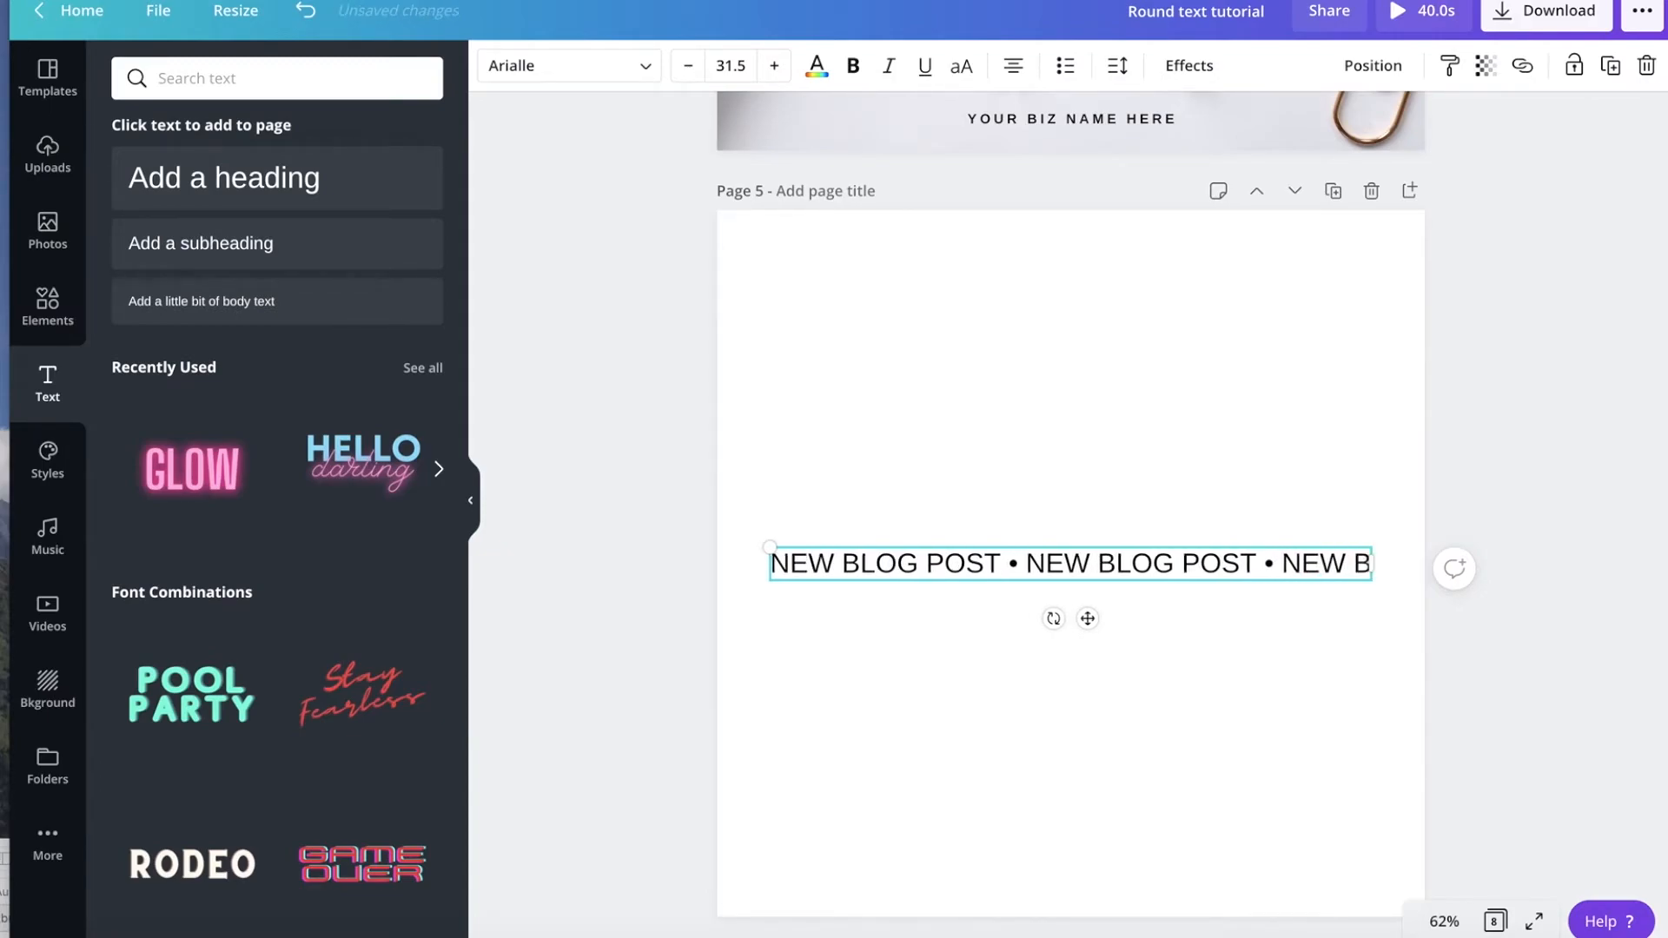
{"action": "type", "text": "T"}
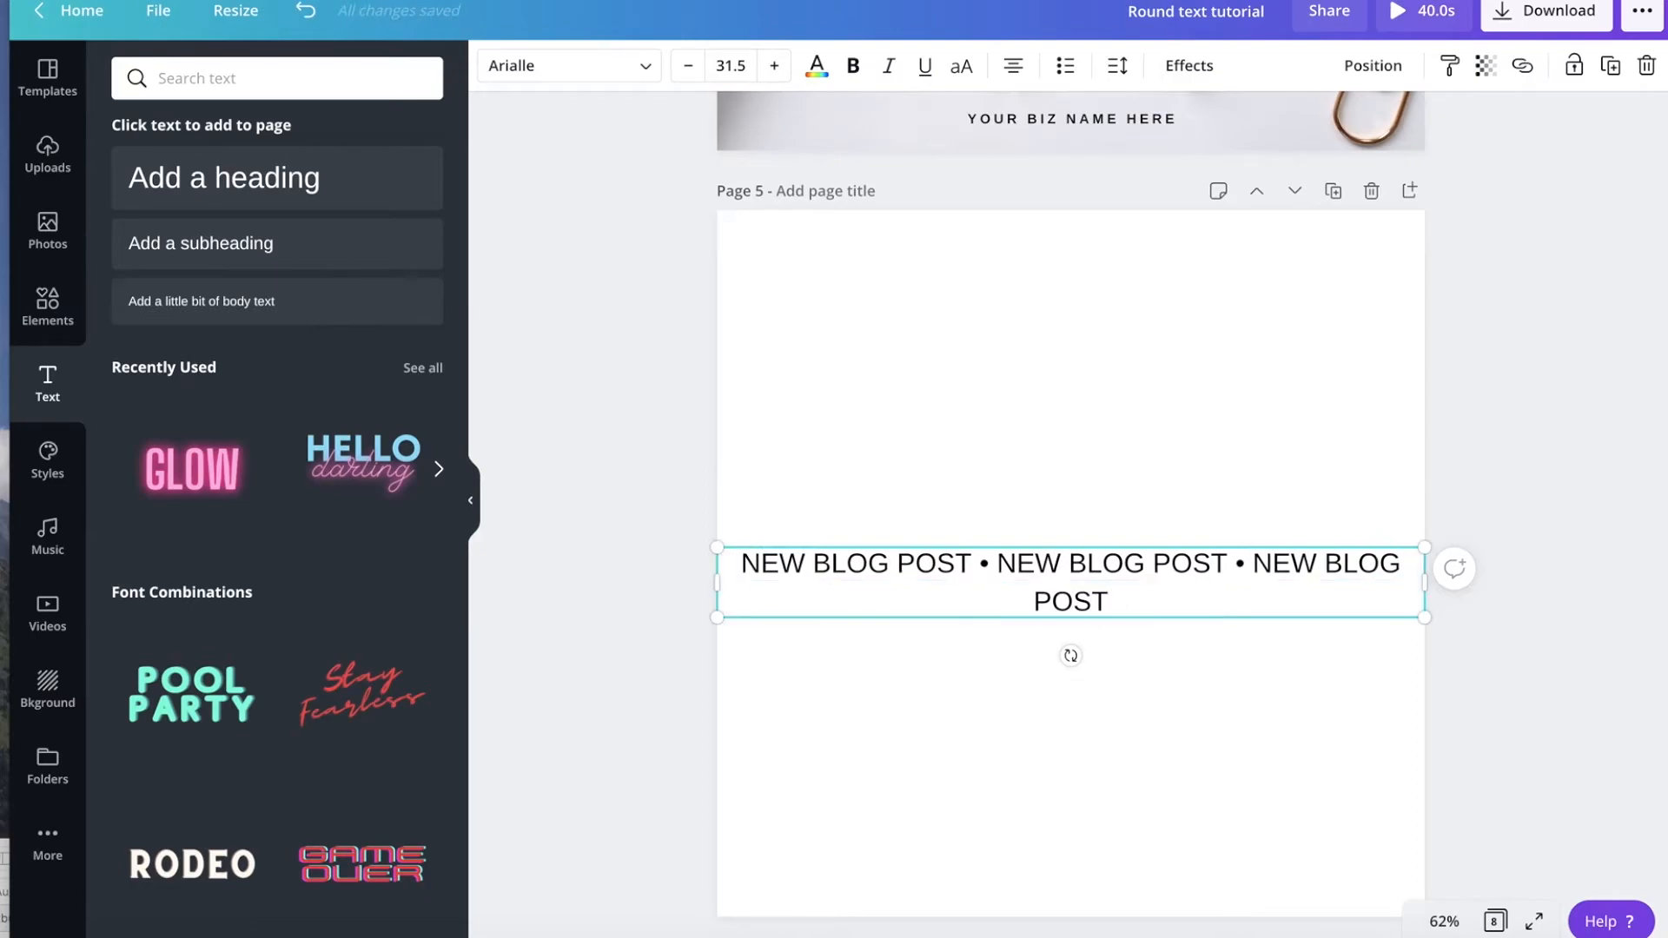
{"action": "type", "text": " •"}
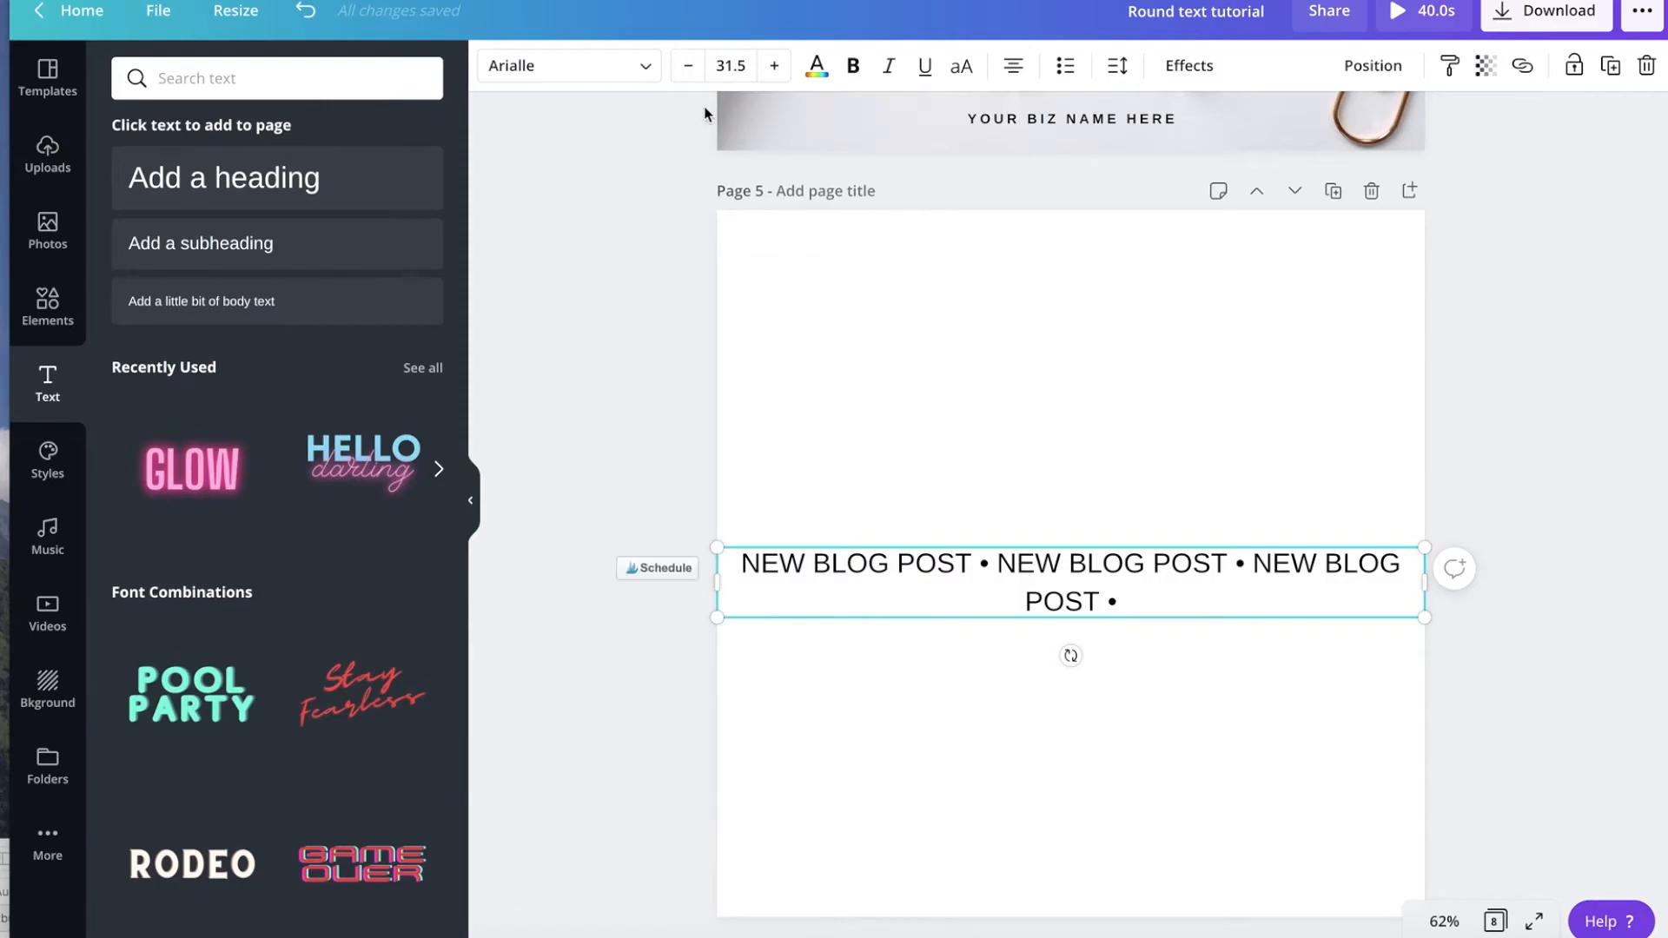
Reduce the heading's font size to 21.5.
{"action": "left_click", "coordinate": [691, 67]}
{"action": "left_click", "coordinate": [691, 68]}
{"action": "left_click", "coordinate": [690, 68]}
{"action": "left_click", "coordinate": [691, 68]}
{"action": "left_click", "coordinate": [690, 68]}
{"action": "left_click", "coordinate": [691, 68]}
{"action": "left_click", "coordinate": [691, 68]}
{"action": "left_click", "coordinate": [691, 68]}
{"action": "left_click", "coordinate": [691, 68]}
{"action": "left_click", "coordinate": [690, 67]}
{"action": "left_click", "coordinate": [691, 68]}
{"action": "left_click", "coordinate": [775, 66]}
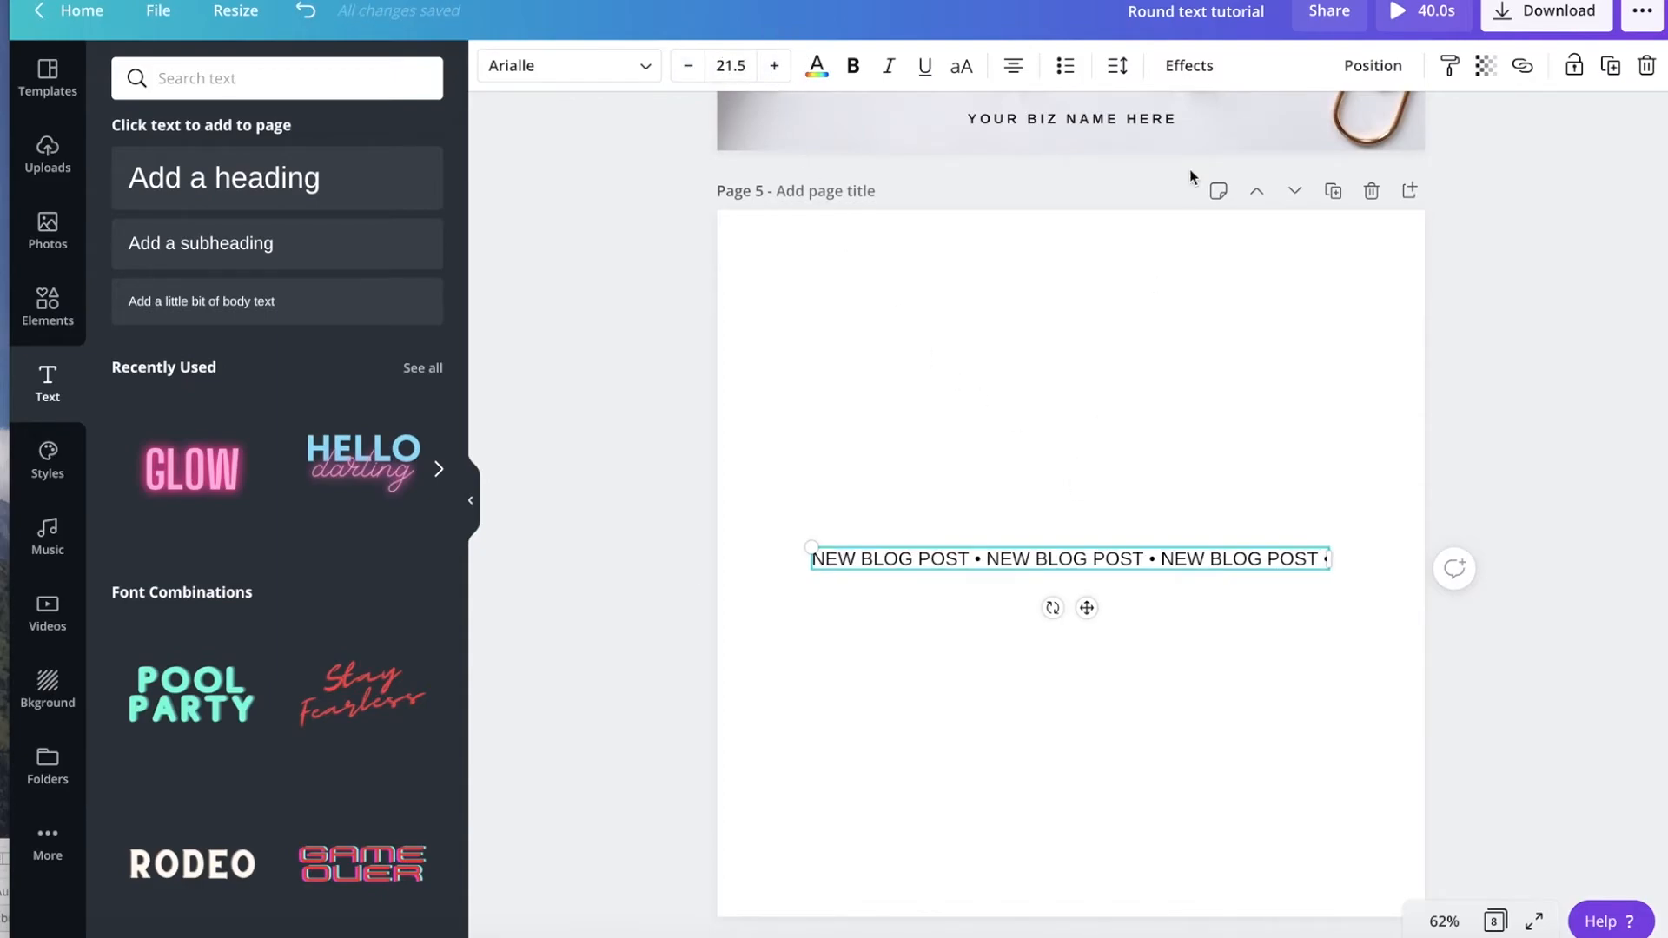
Apply the Curve effect to the heading and set the curve to 56 to form a full circle.
{"action": "left_click", "coordinate": [1183, 69]}
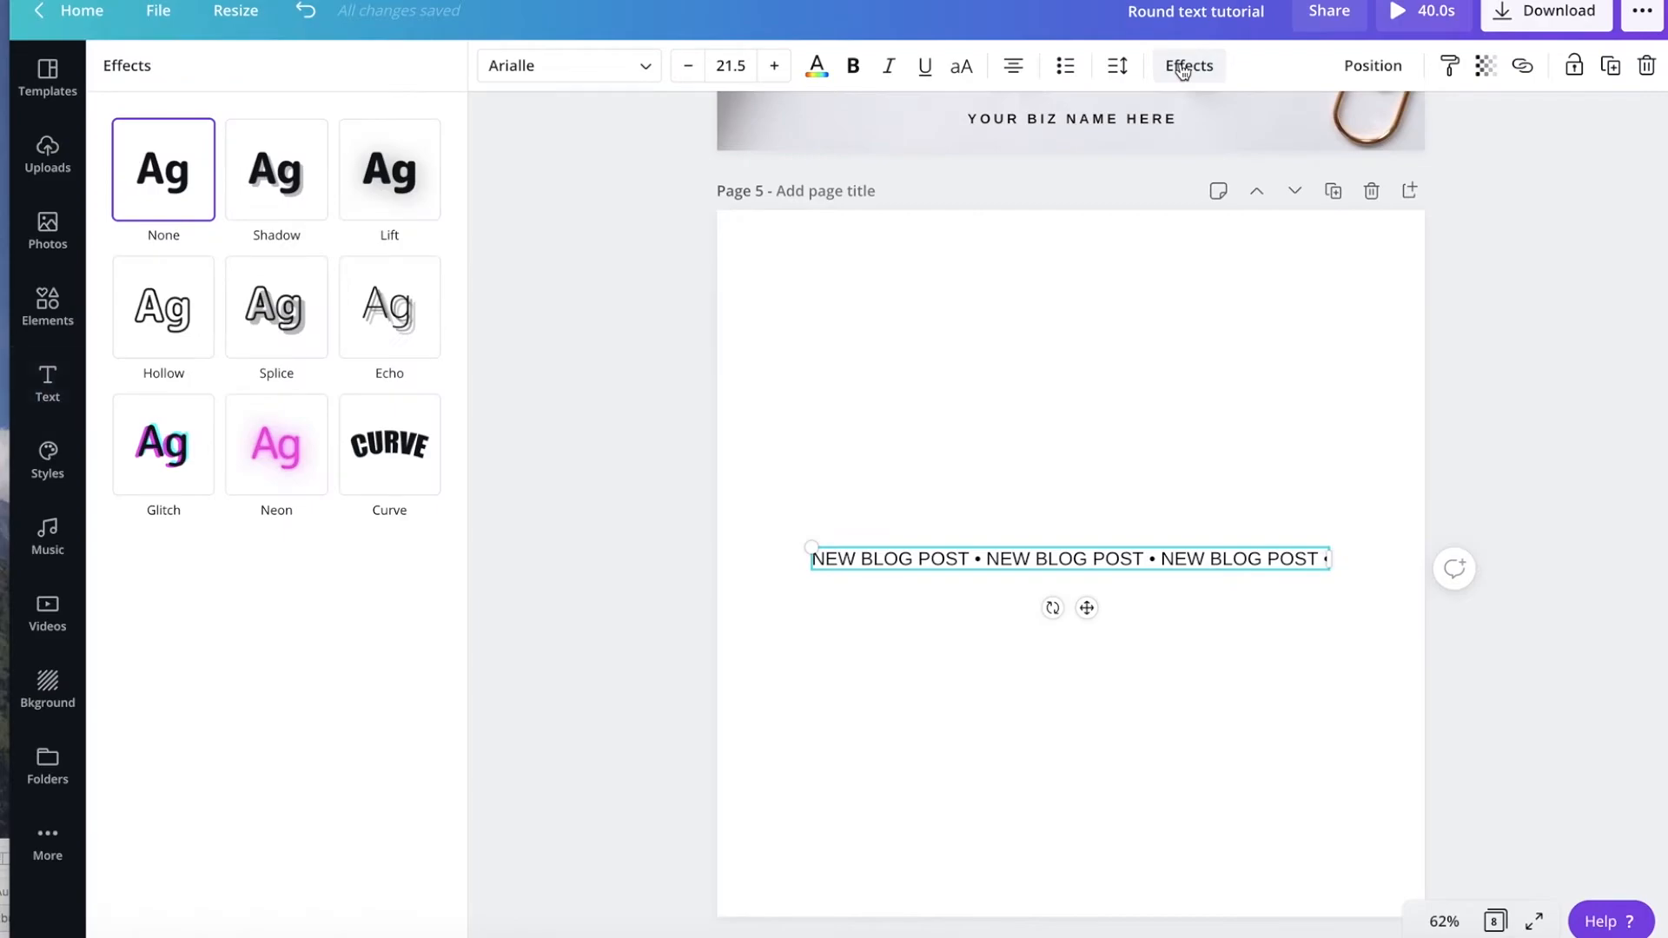
{"action": "left_click", "coordinate": [387, 458]}
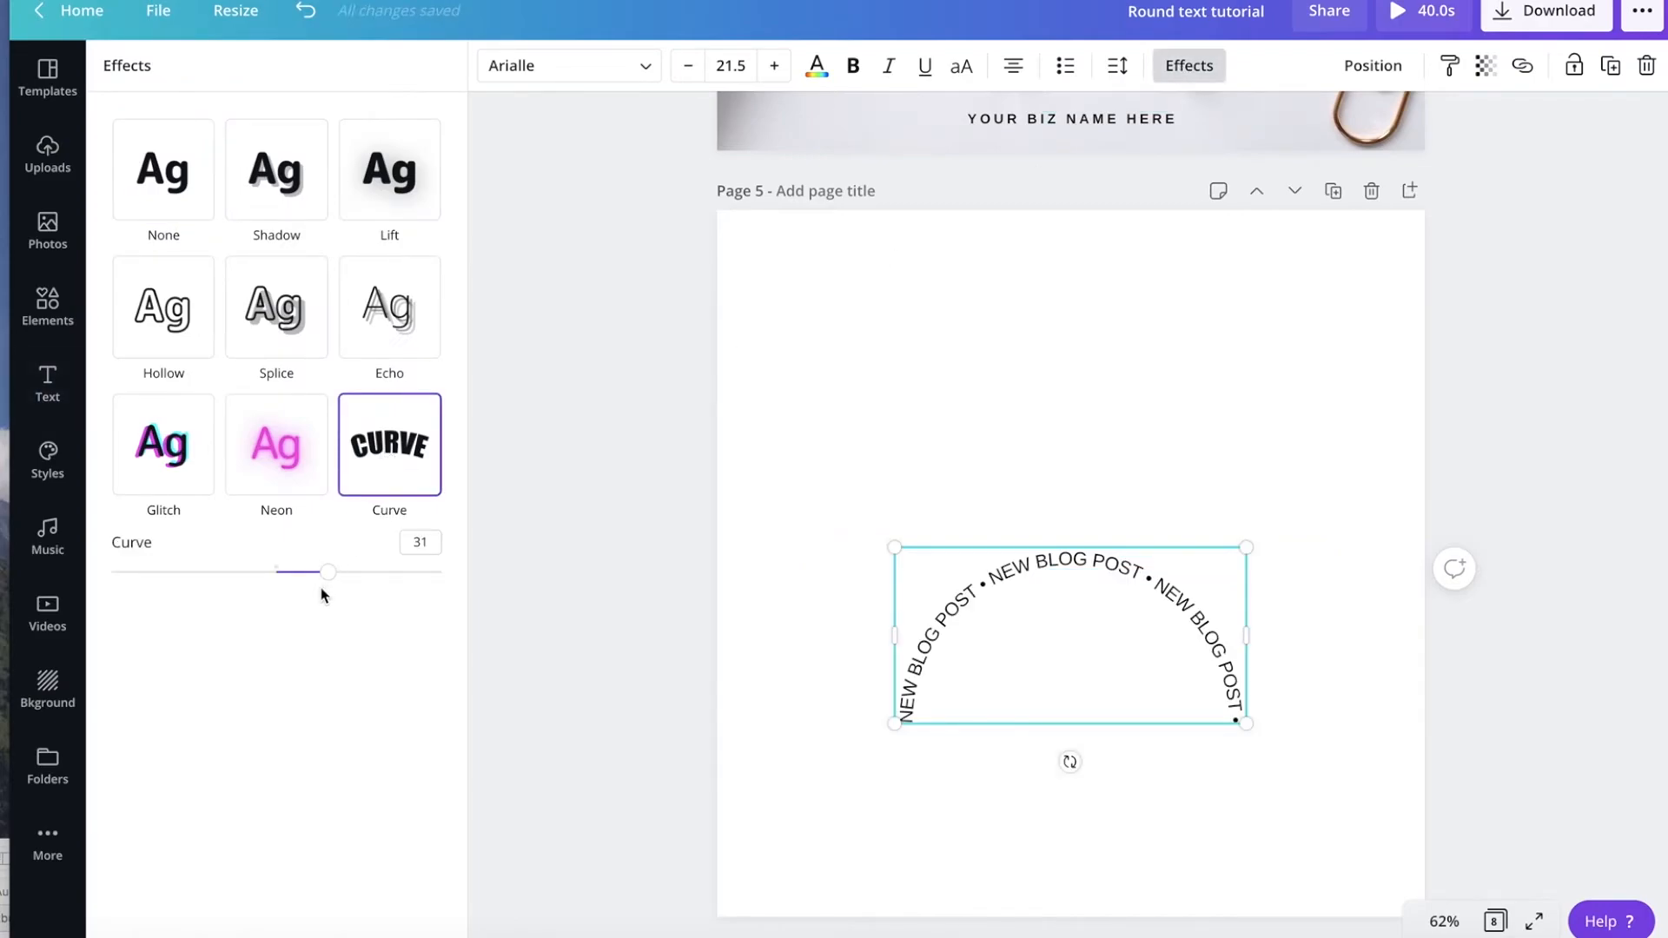
{"action": "left_click_drag", "start_coordinate": [325, 577], "coordinate": [376, 596]}
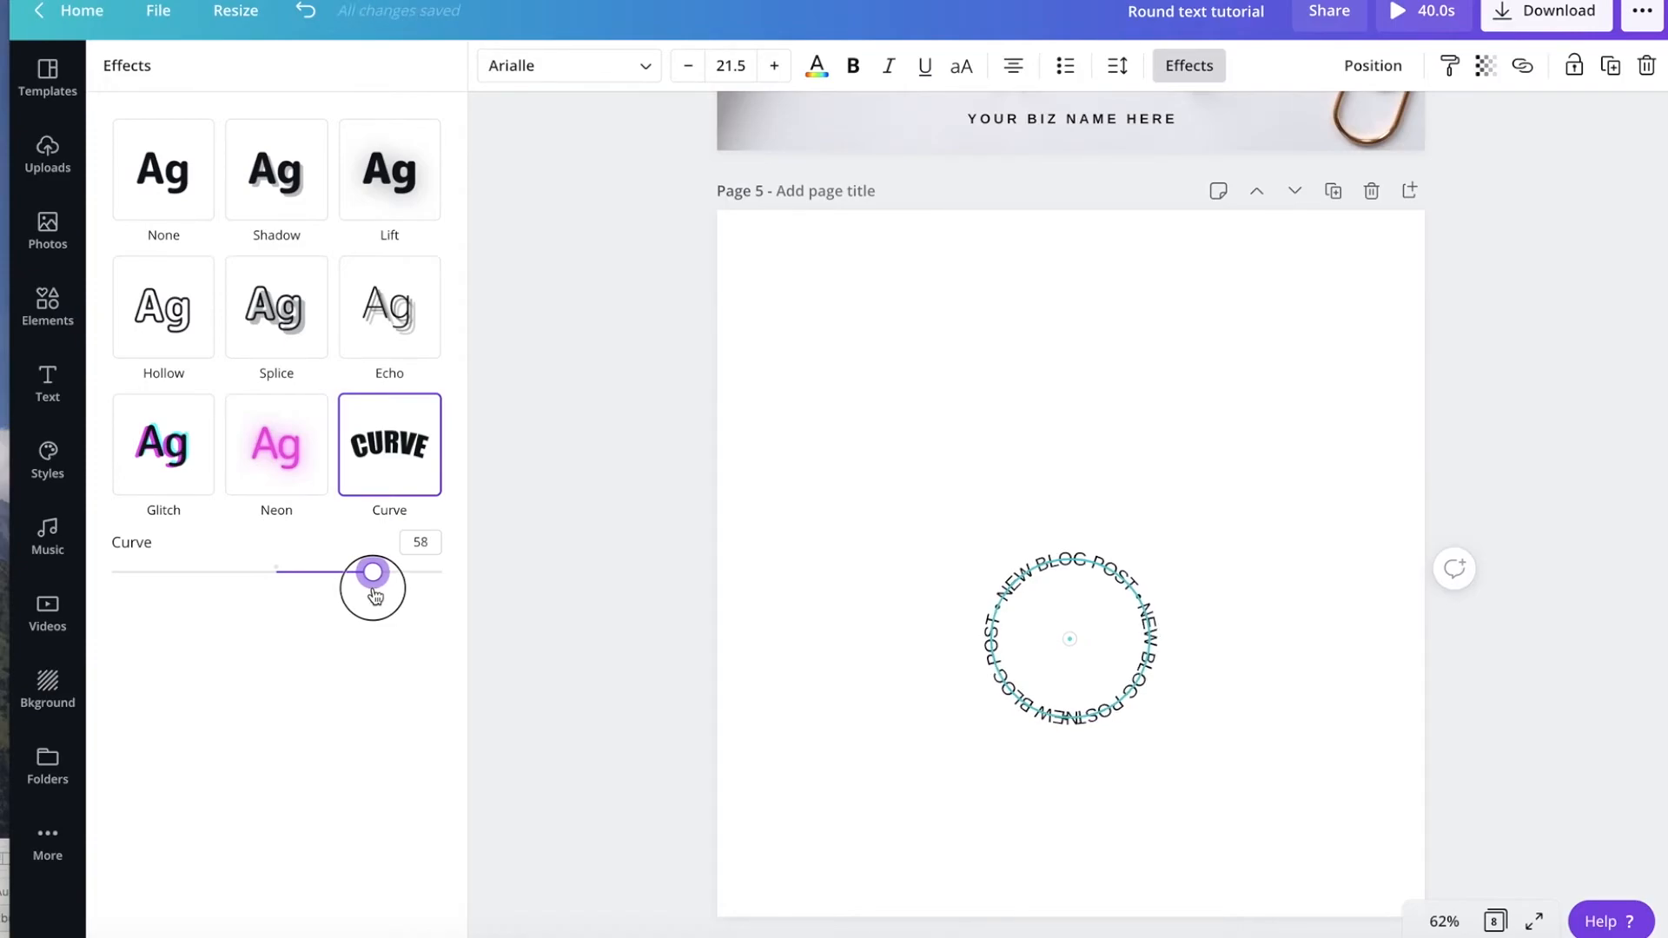
{"action": "left_click_drag", "start_coordinate": [374, 596], "coordinate": [371, 601]}
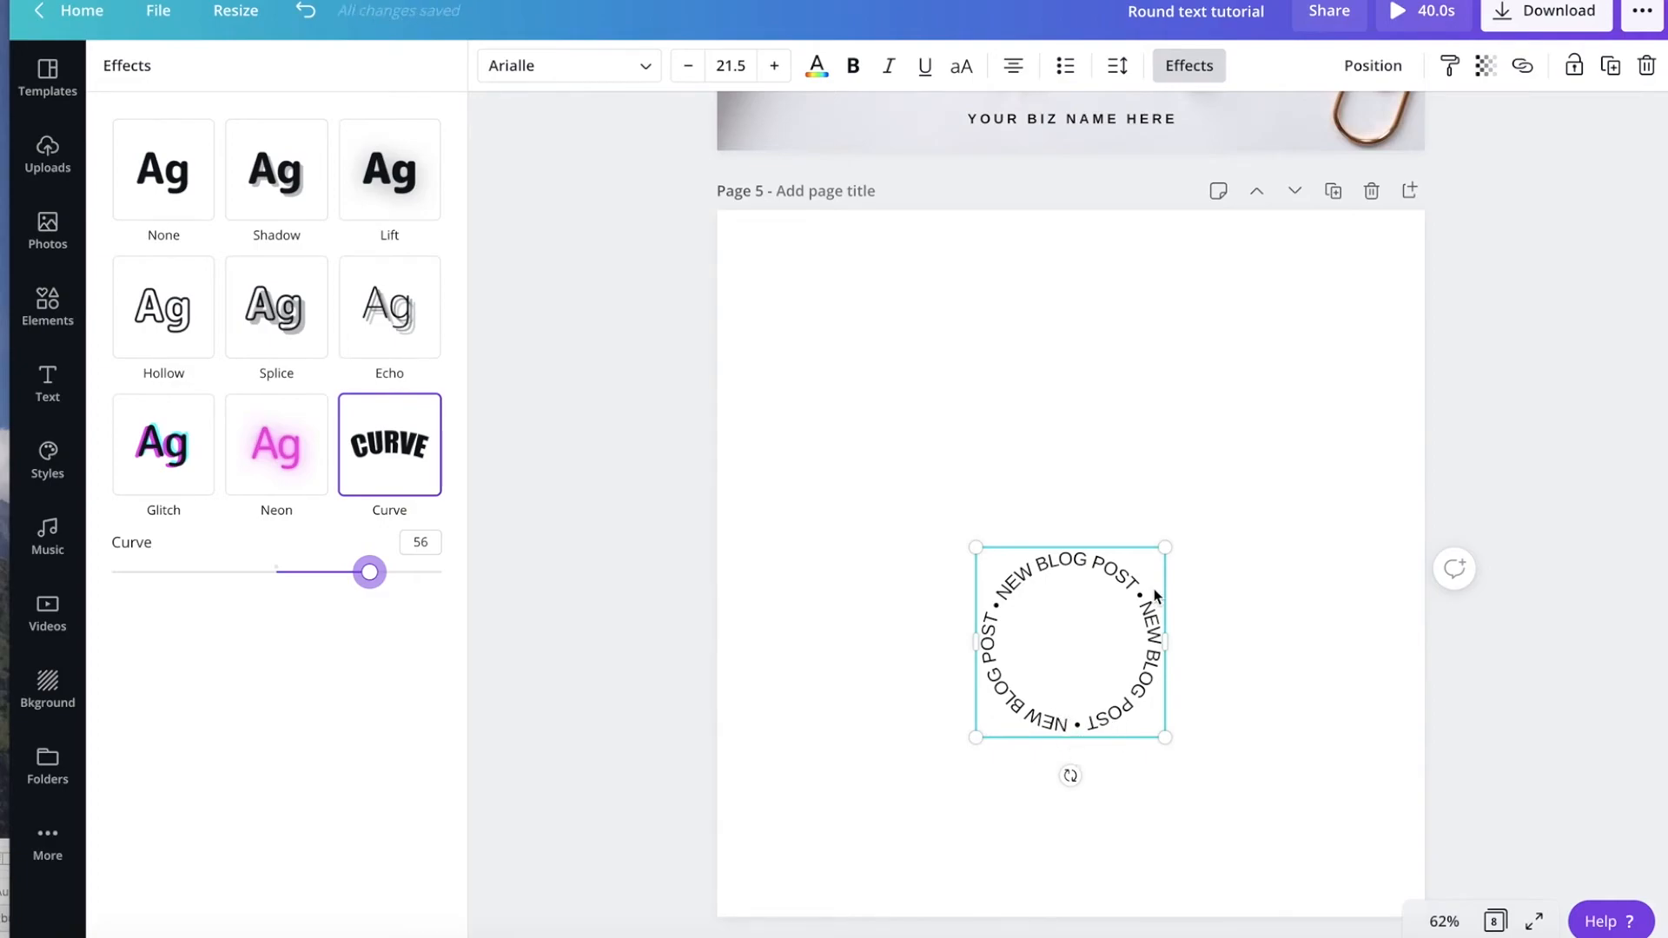
Move the circular text up and to the right on page 5, then deselect it.
{"action": "left_click", "coordinate": [1226, 640]}
{"action": "left_click_drag", "start_coordinate": [1073, 664], "coordinate": [1220, 460]}
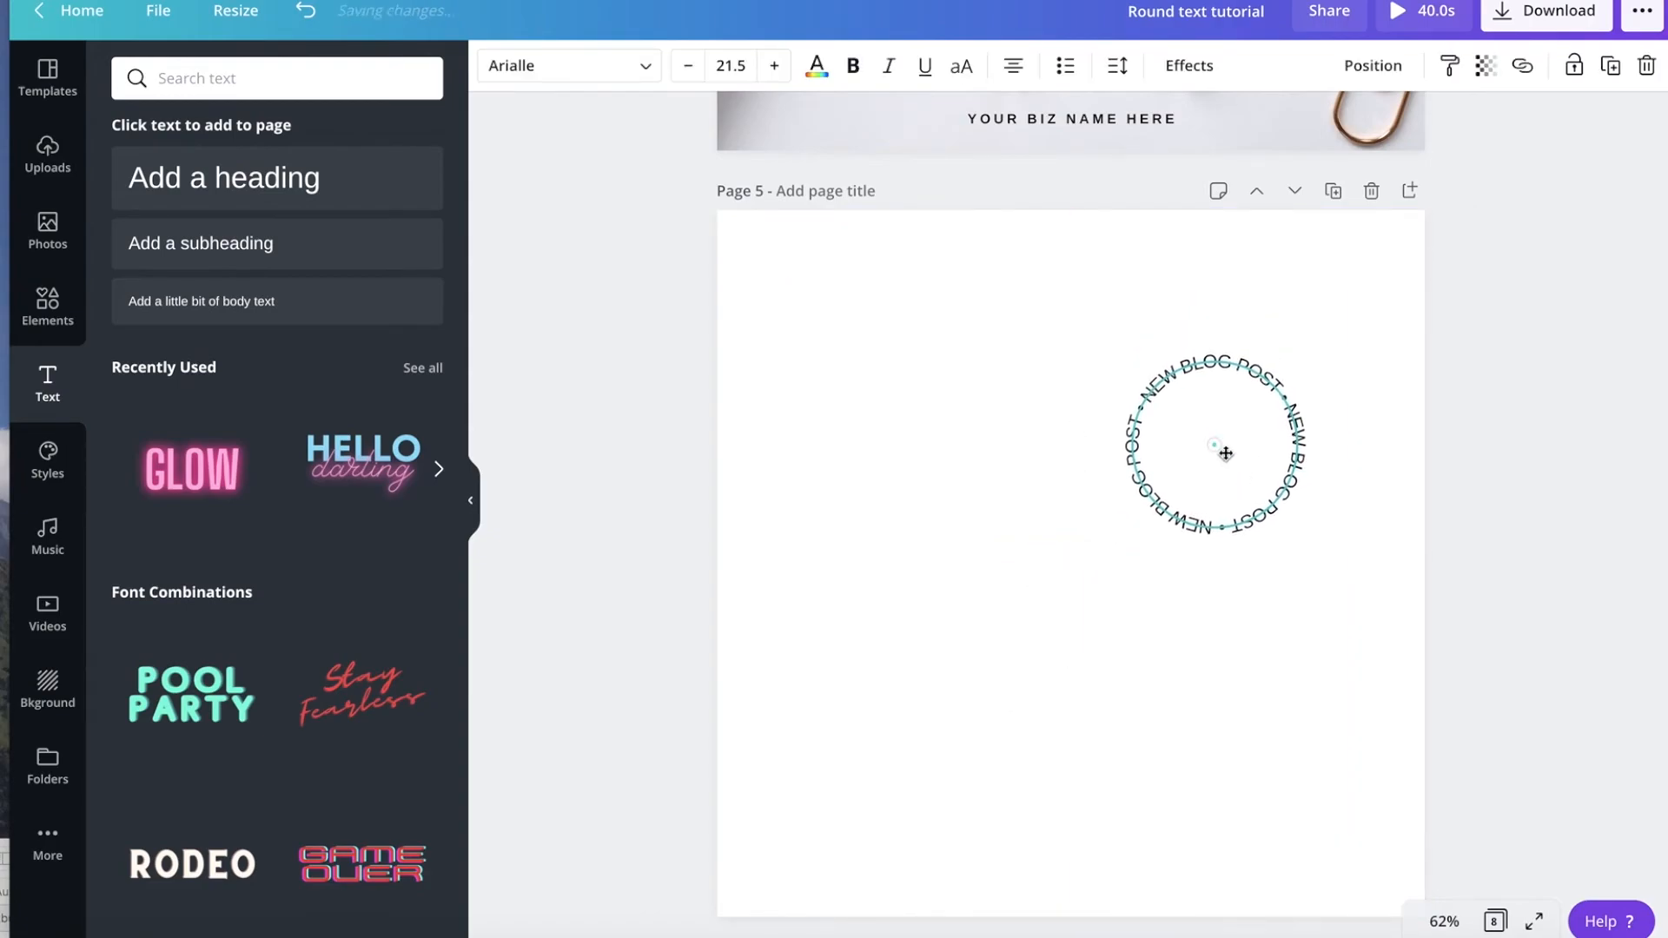
{"action": "left_click", "coordinate": [1088, 607]}
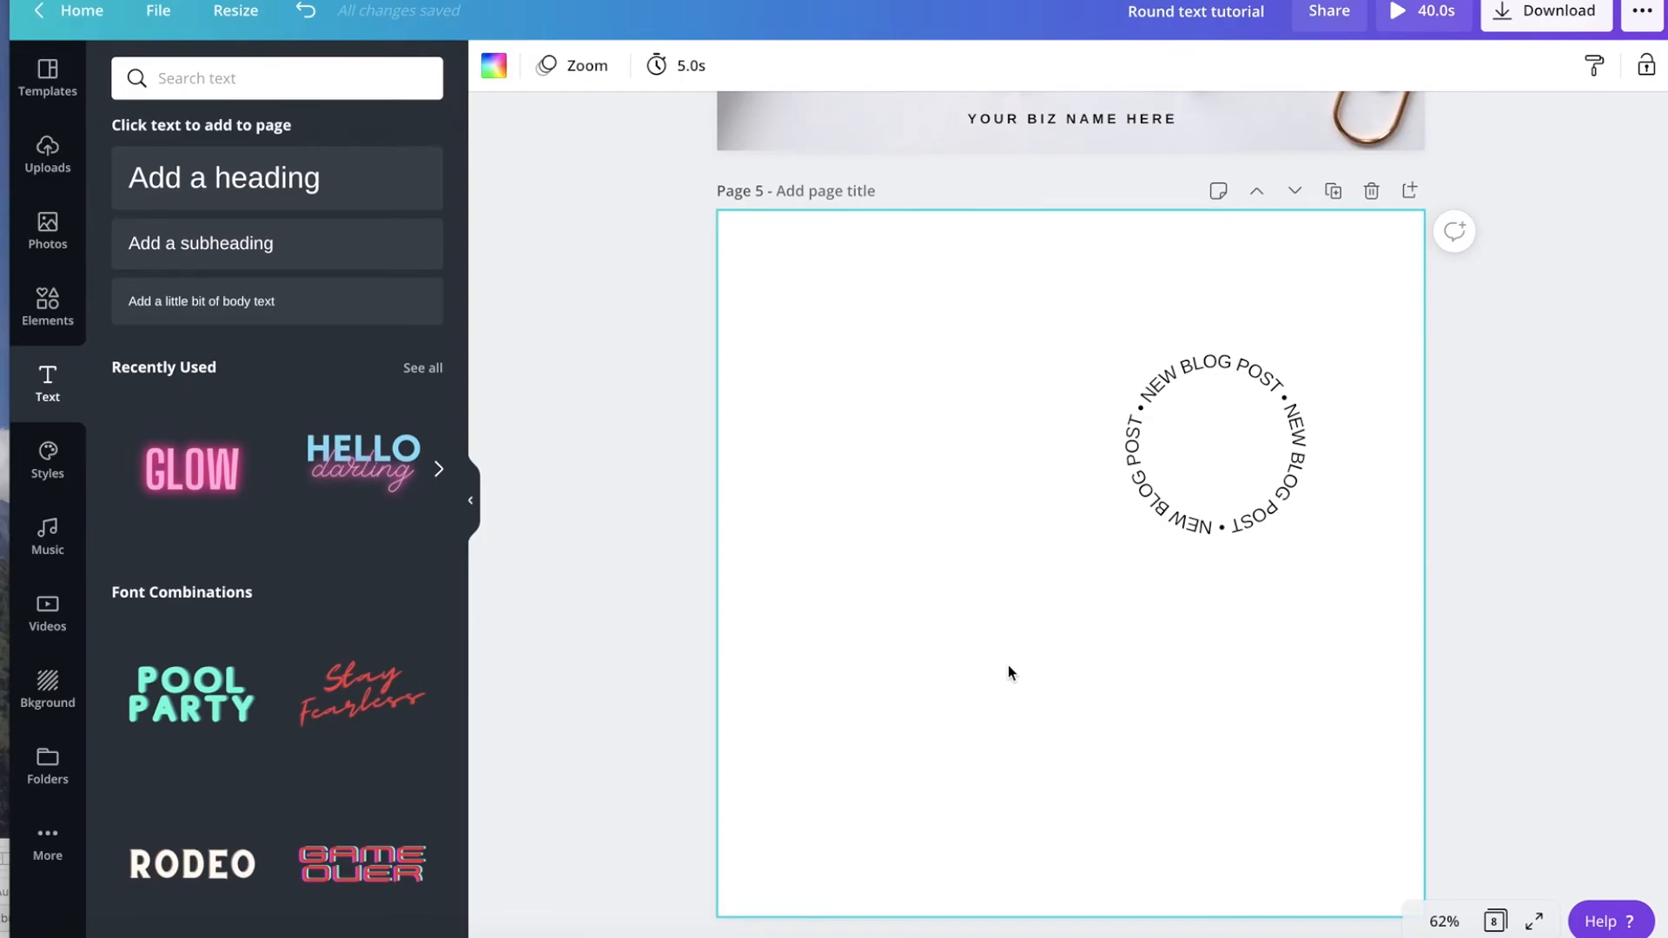
Examine the circular "NEW BLOG POST" text in the example design on page 6.
{"action": "scroll", "coordinate": [1008, 665], "scroll_direction": "down", "scroll_amount": 8}
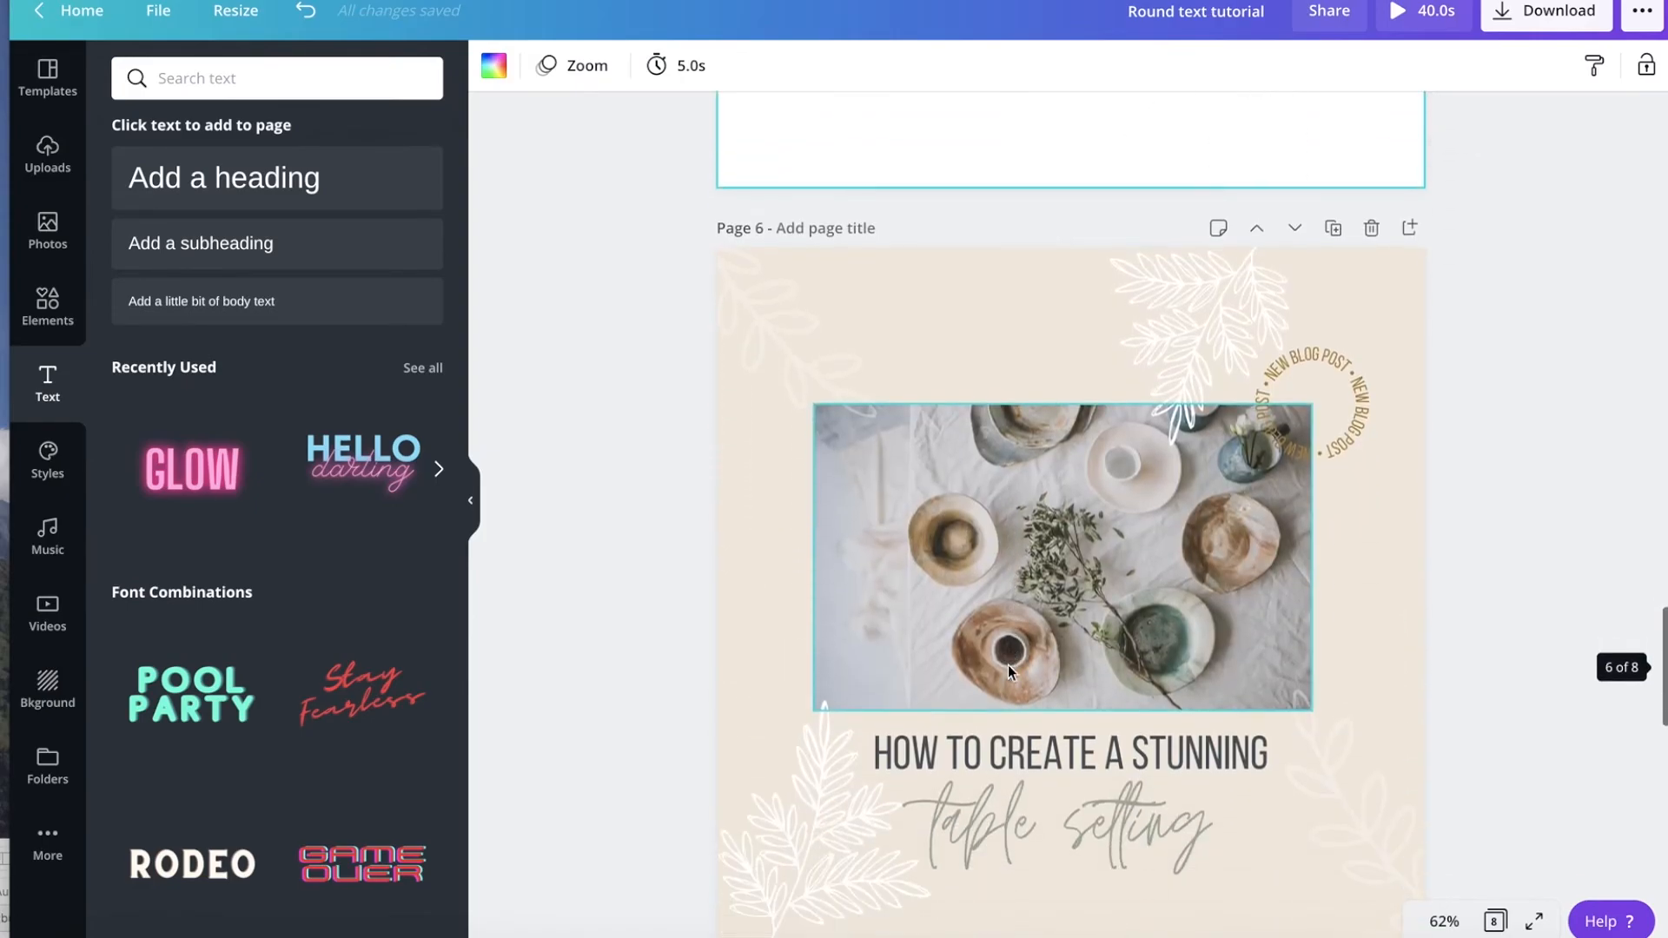
{"action": "scroll", "coordinate": [1008, 665], "scroll_direction": "down", "scroll_amount": 2}
{"action": "scroll", "coordinate": [1008, 665], "scroll_direction": "up", "scroll_amount": 1}
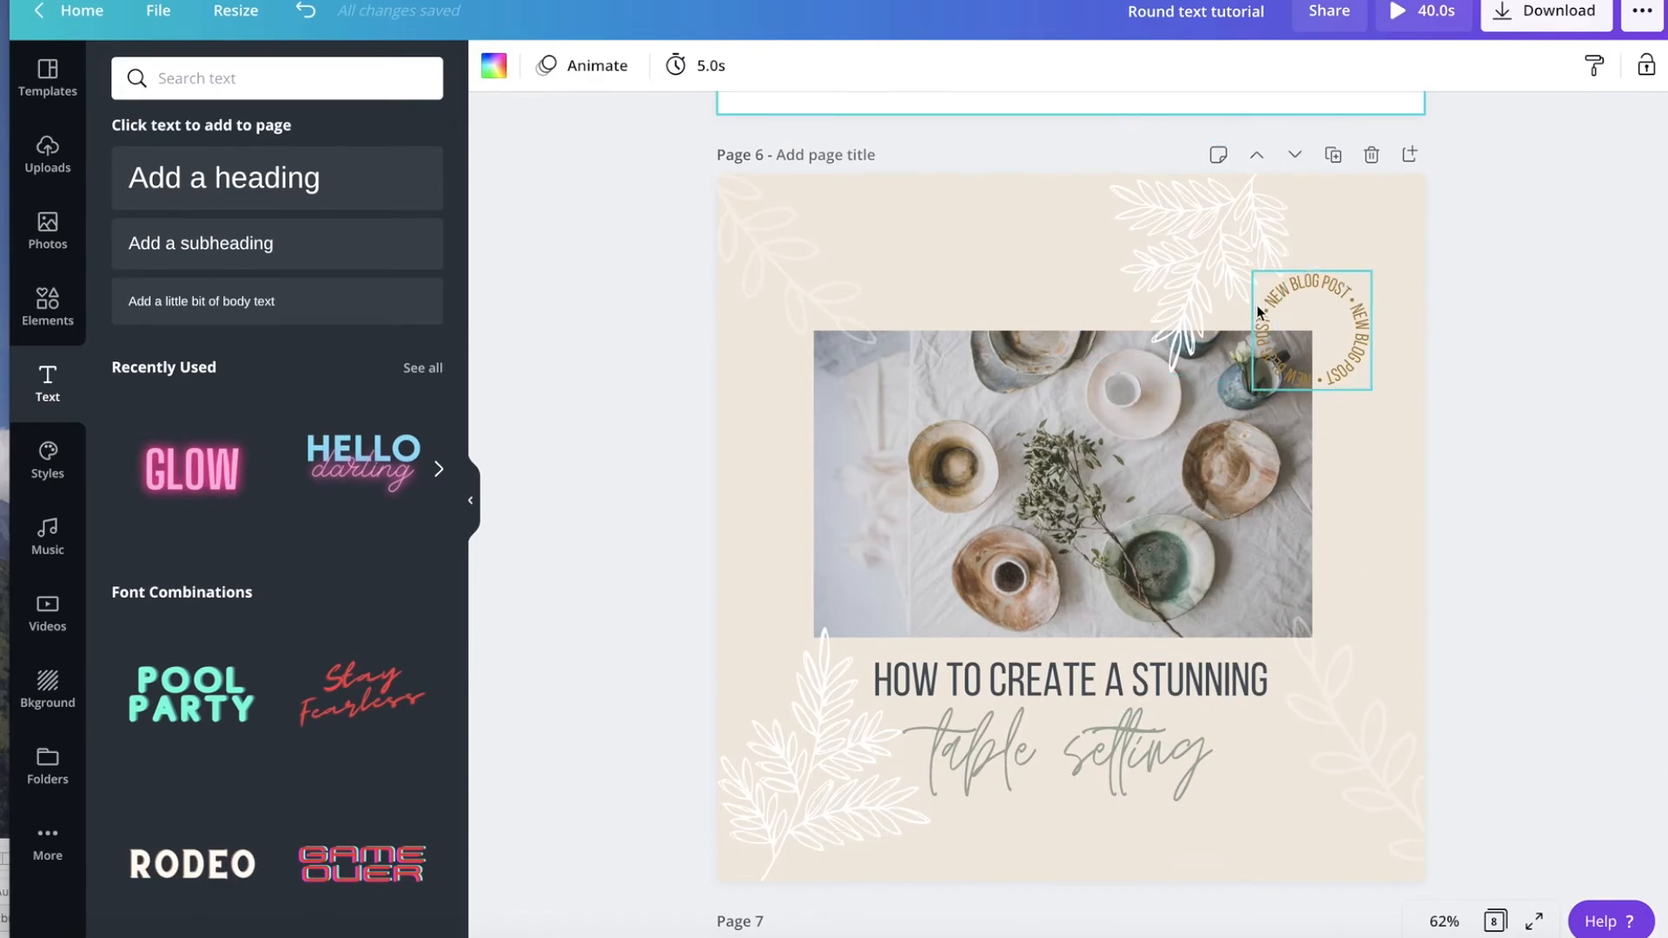
{"action": "left_click", "coordinate": [1351, 418]}
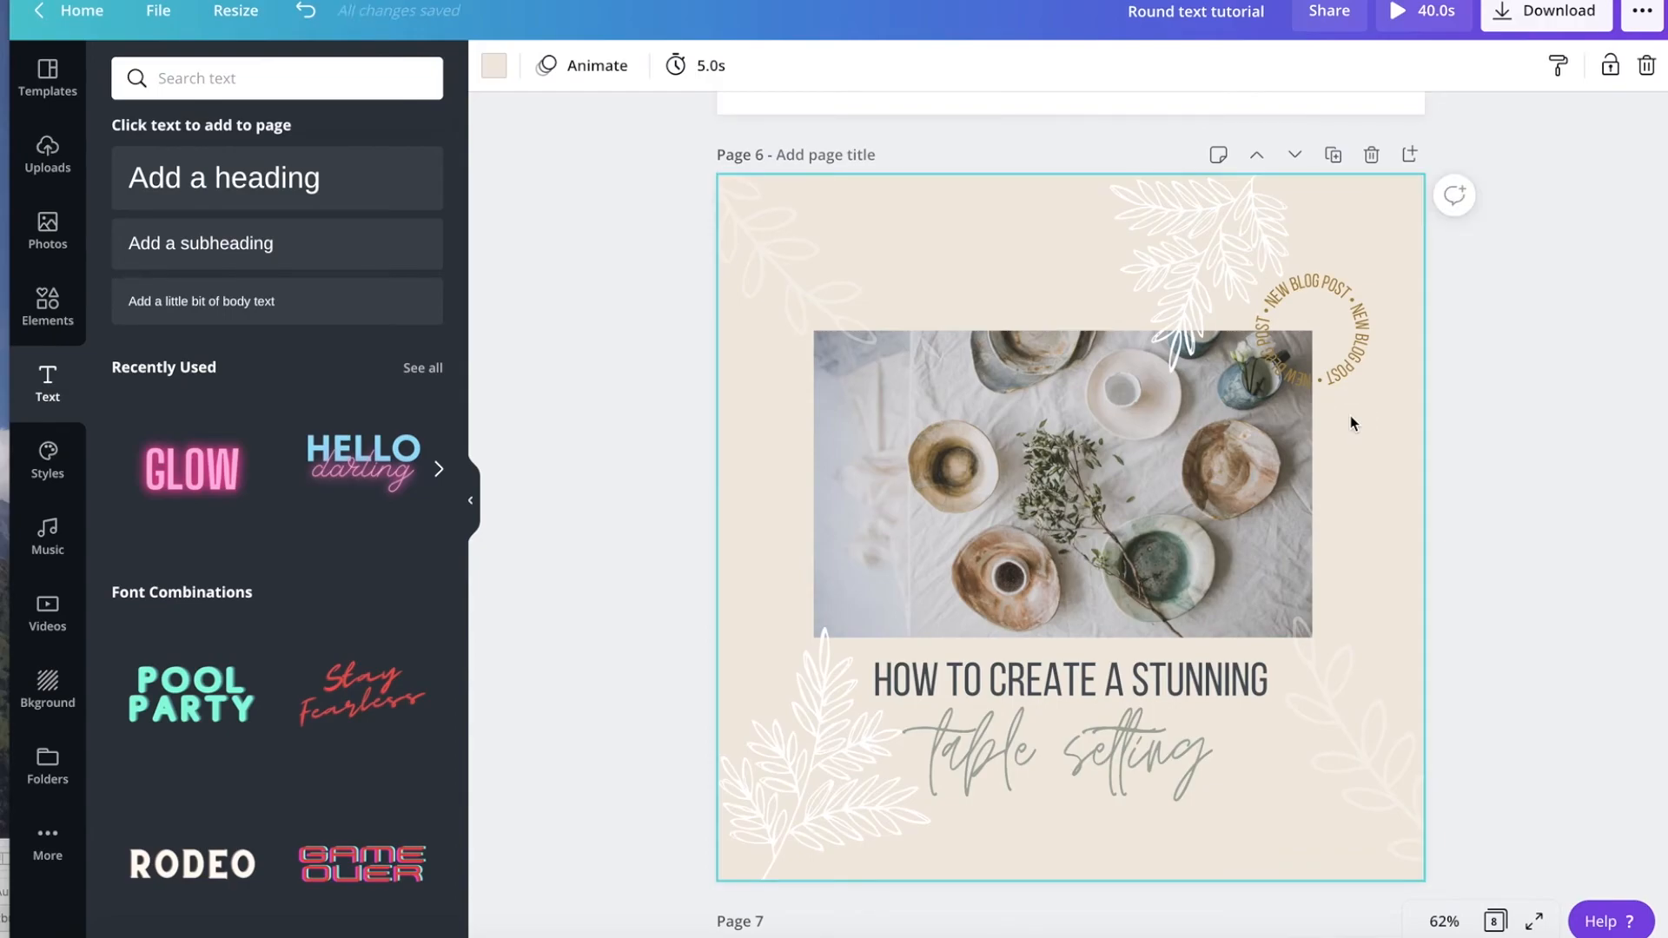
{"action": "left_click", "coordinate": [1322, 286]}
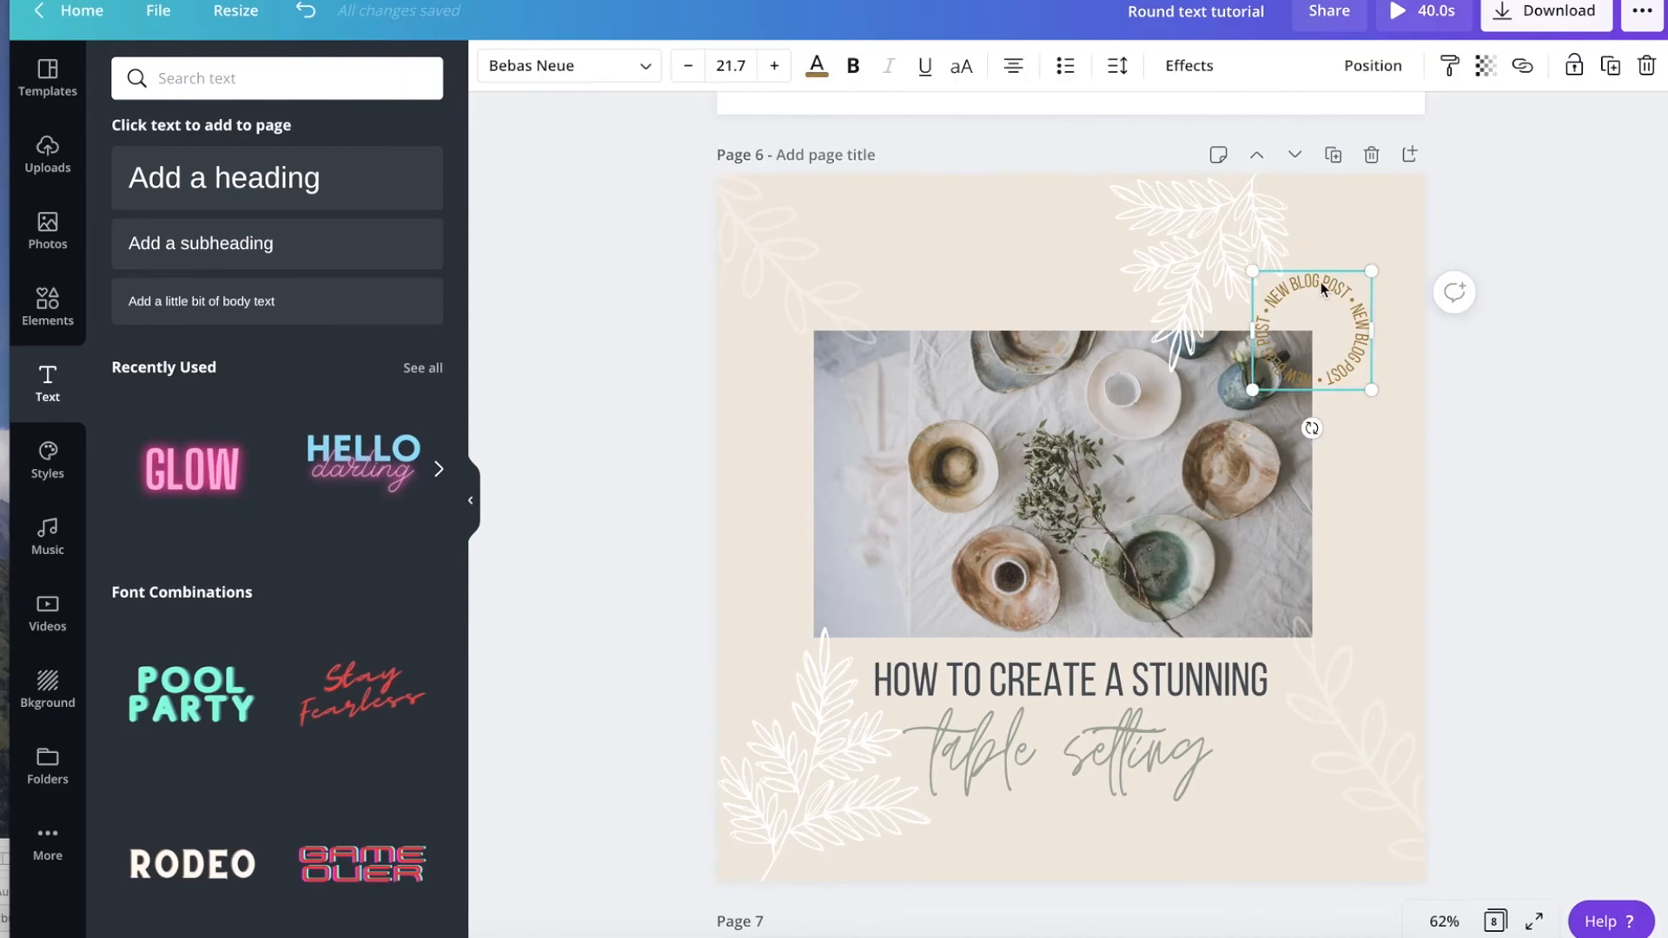
{"action": "left_click", "coordinate": [1360, 489]}
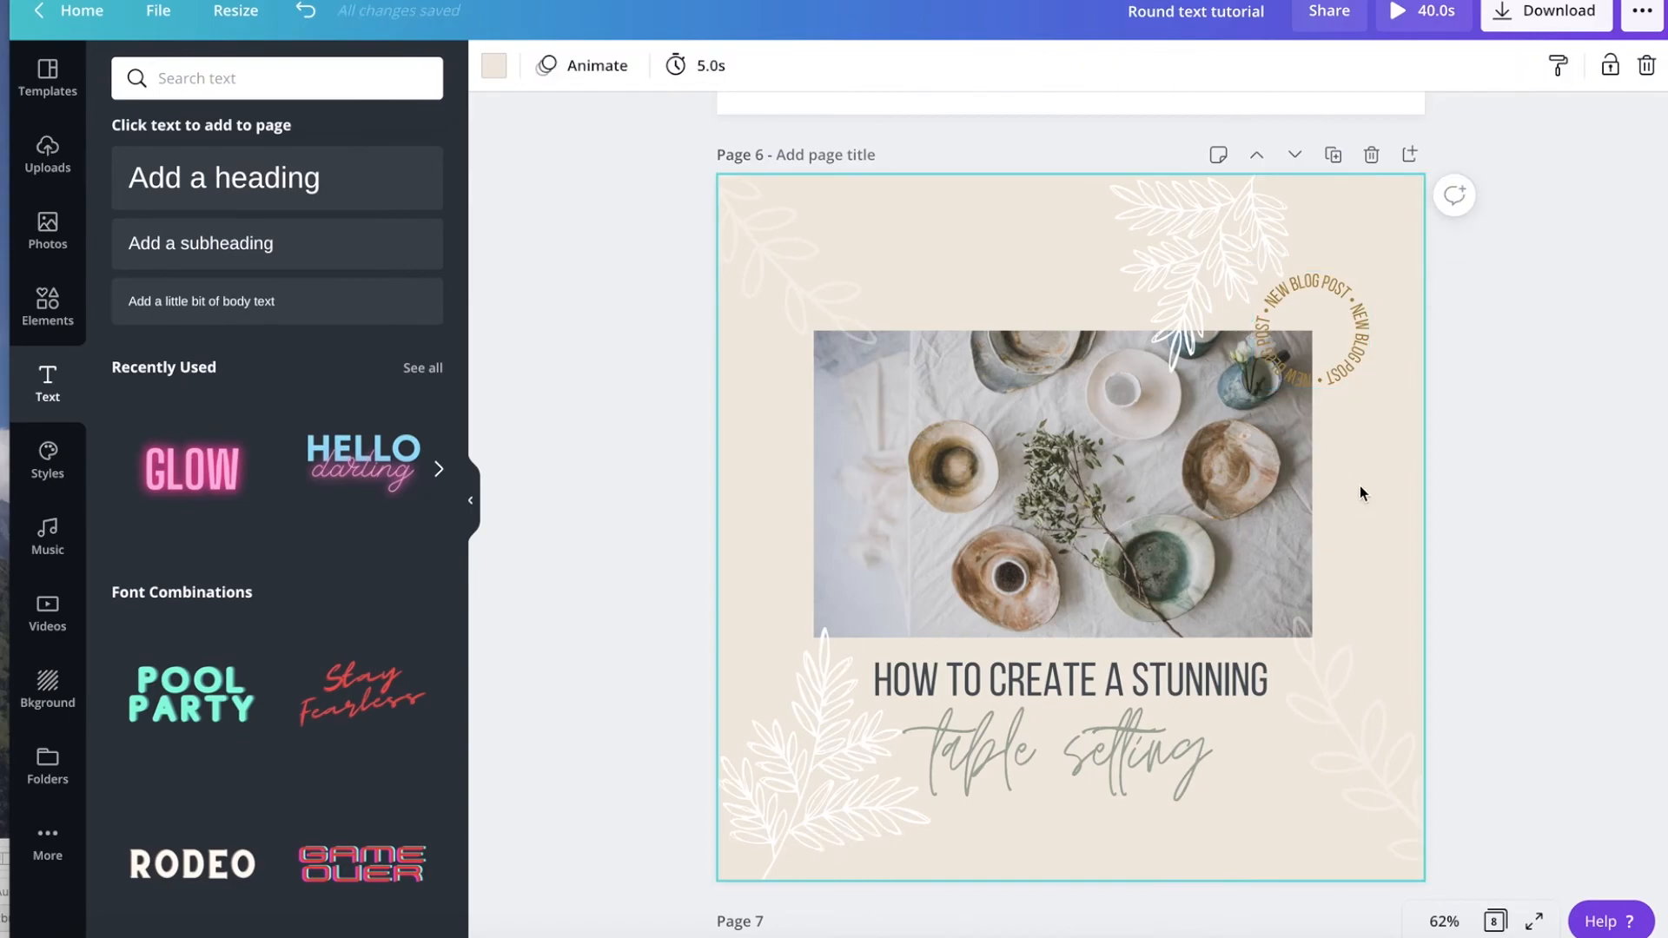